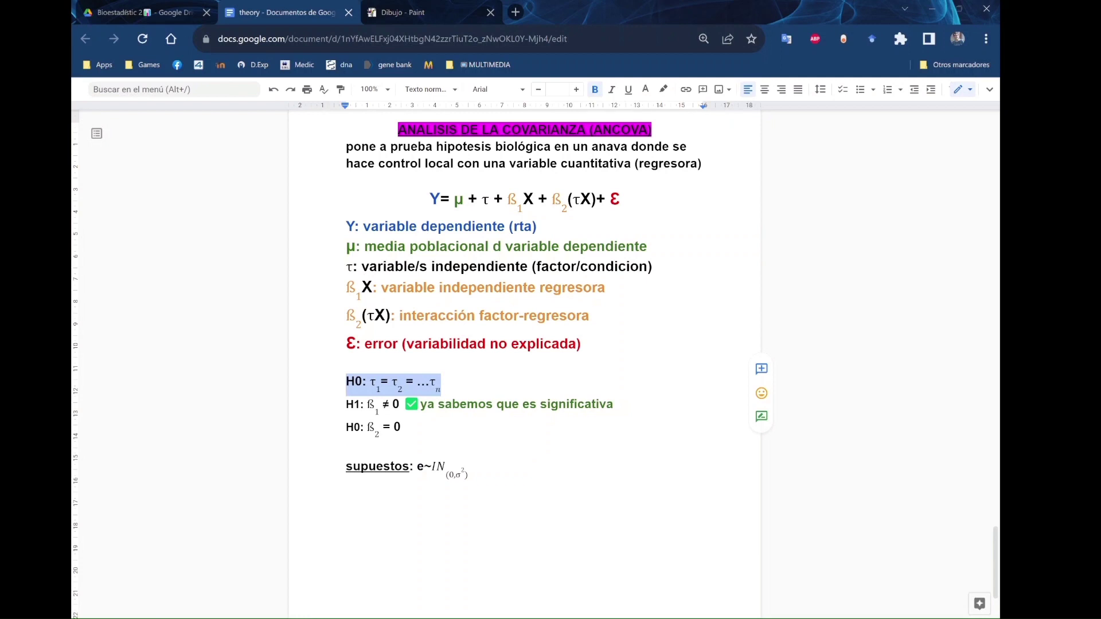
- Highlight the H1: ß1 ≠ 0 hypothesis line in the theory document
{"action": "key", "text": "Right"}
{"action": "key", "text": "shift+Right"}
{"action": "key", "text": "shift+Right"}
{"action": "key", "text": "shift+Right"}
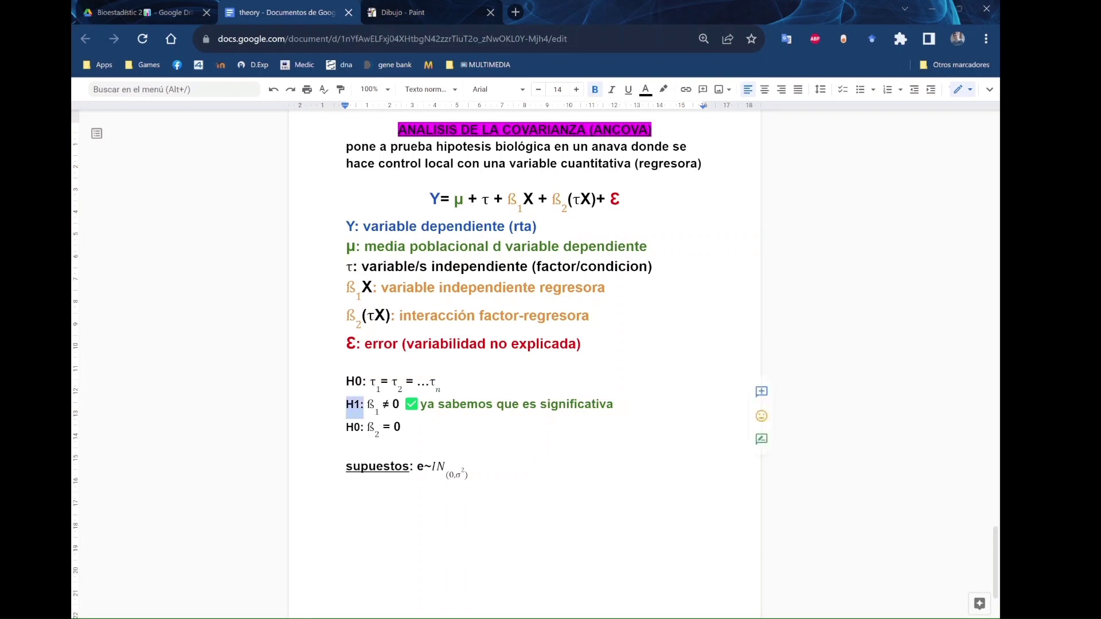
{"action": "key", "text": "shift+Right"}
{"action": "key", "text": "shift+Right"}
{"action": "key", "text": "shift+Right"}
{"action": "key", "text": "shift+Right"}
{"action": "key", "text": "shift+Right"}
{"action": "key", "text": "shift+Right"}
{"action": "key", "text": "shift+Right"}
{"action": "key", "text": "shift+Right"}
{"action": "key", "text": "shift+Right"}
{"action": "key", "text": "shift+Right"}
{"action": "key", "text": "shift+Right"}
{"action": "key", "text": "shift+Right"}
{"action": "key", "text": "shift+Right"}
{"action": "key", "text": "shift+Right"}
{"action": "key", "text": "shift+Right"}
{"action": "key", "text": "shift+Right"}
{"action": "key", "text": "shift+Right"}
{"action": "key", "text": "shift+Right"}
{"action": "key", "text": "shift+Right"}
{"action": "key", "text": "shift+Right"}
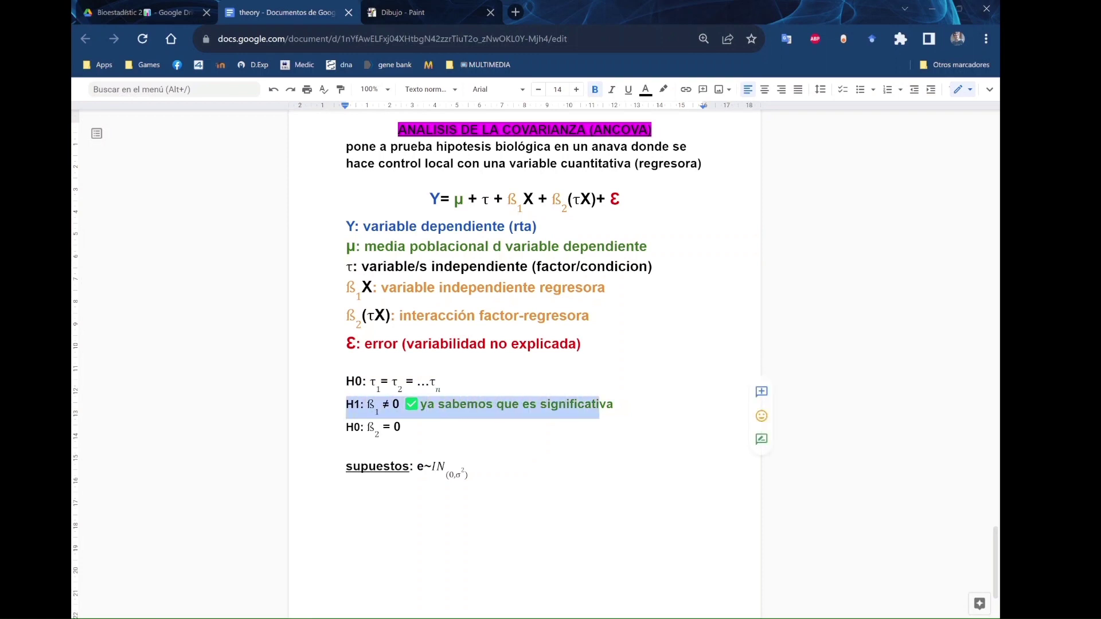
{"action": "key", "text": "shift+Right"}
- Highlight the H0: ß2 = 0 hypothesis line above the assumptions
{"action": "left_click", "coordinate": [346, 427]}
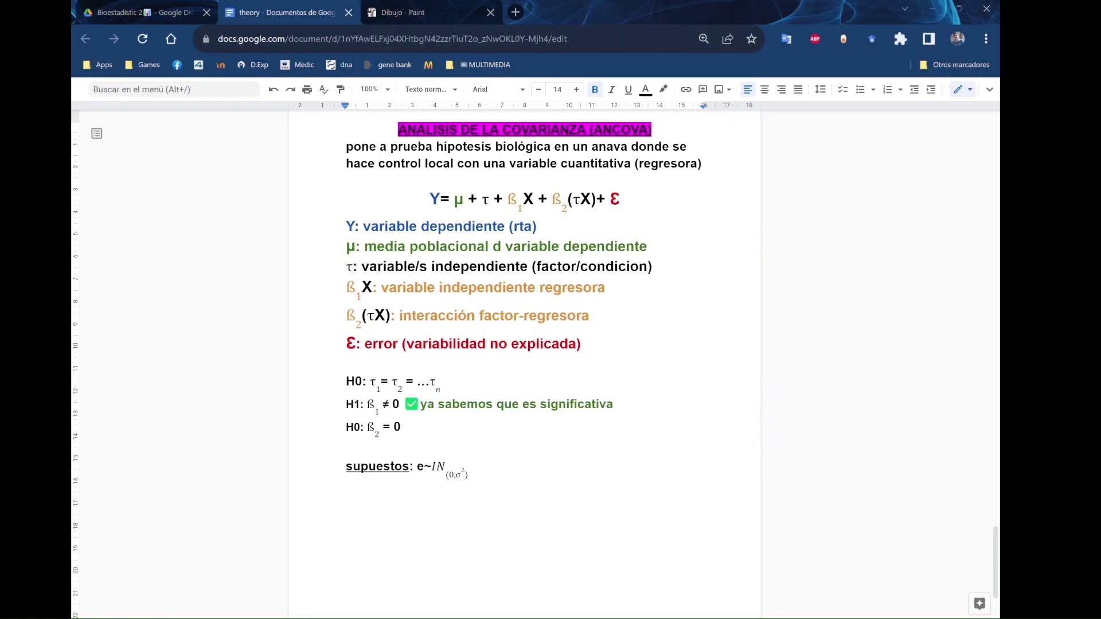
{"action": "key", "text": "shift+Right"}
{"action": "key", "text": "shift+Right"}
{"action": "key", "text": "shift+Right"}
{"action": "key", "text": "shift+Right"}
{"action": "key", "text": "shift+Right"}
{"action": "key", "text": "shift+Right"}
{"action": "key", "text": "shift+Right"}
{"action": "key", "text": "shift+Right"}
{"action": "key", "text": "shift+Right"}
{"action": "key", "text": "shift+Right"}
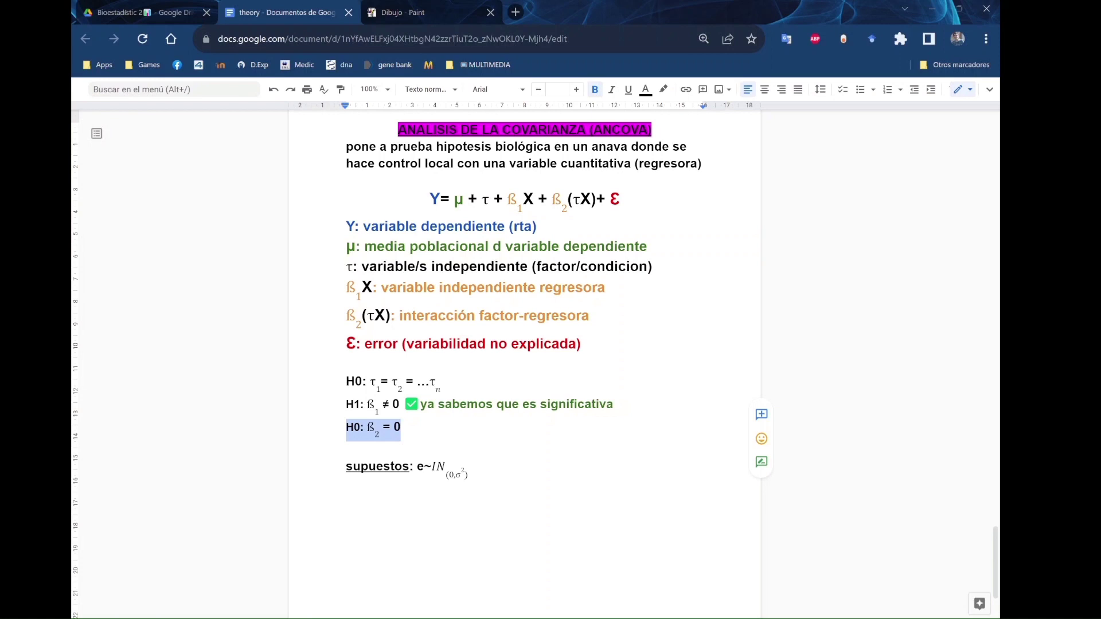
- Highlight the interaction term ß2(τX) in the ANCOVA equation, and place the cursor before the error assumption on the supuestos line
{"action": "left_click", "coordinate": [552, 198]}
{"action": "key", "text": "shift+Right"}
{"action": "key", "text": "shift+Right"}
{"action": "key", "text": "shift+Right"}
{"action": "key", "text": "shift+Right"}
{"action": "key", "text": "shift+Right"}
{"action": "key", "text": "shift+Right"}
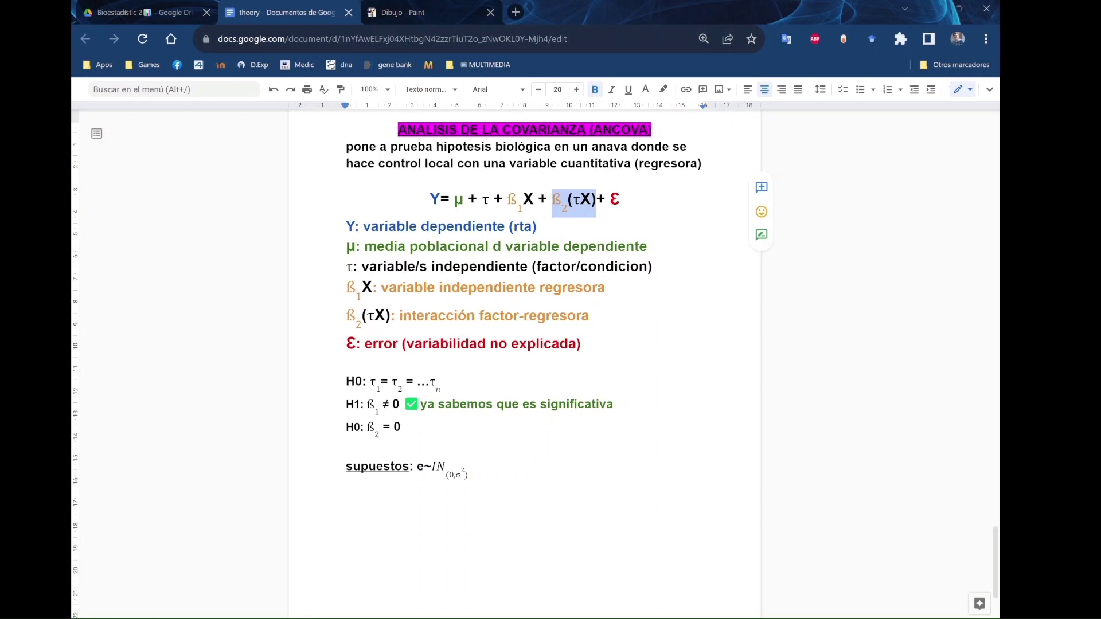
{"action": "left_click", "coordinate": [417, 466]}
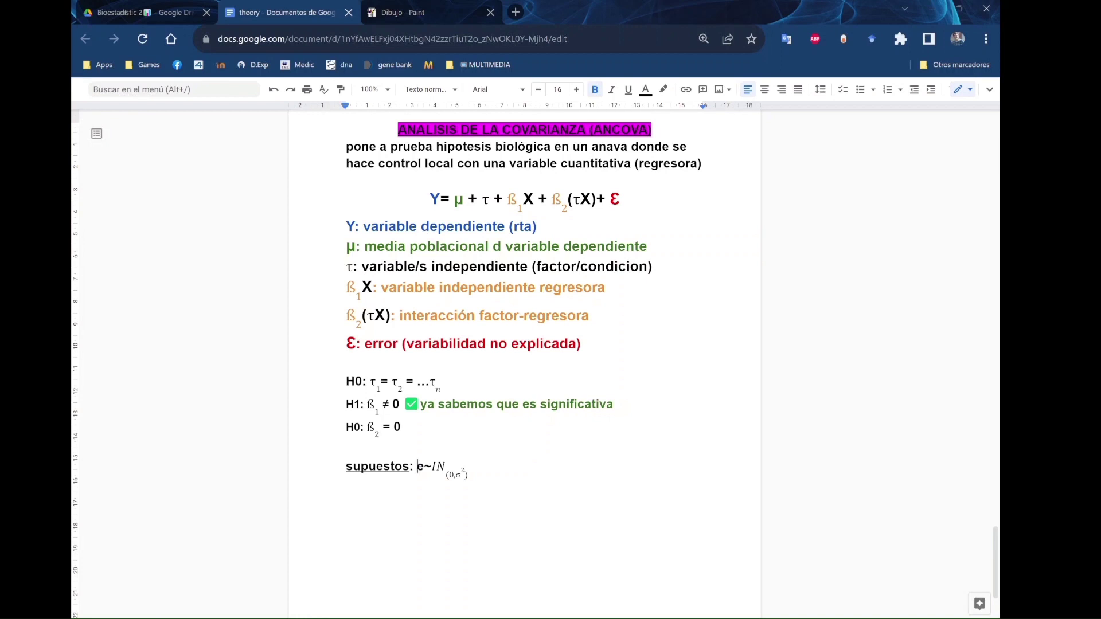
- Switch to InfoStat and examine the Sexo, Volumen and Longitud columns of the Ejer_10.3 table
{"action": "left_click", "coordinate": [930, 10]}
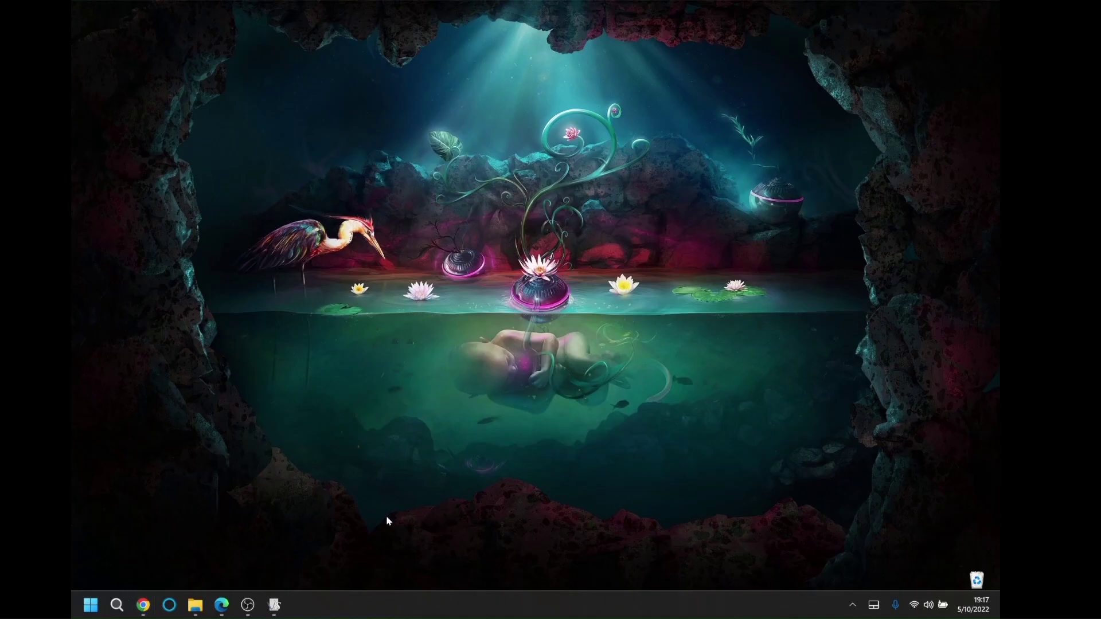
{"action": "left_click", "coordinate": [277, 608]}
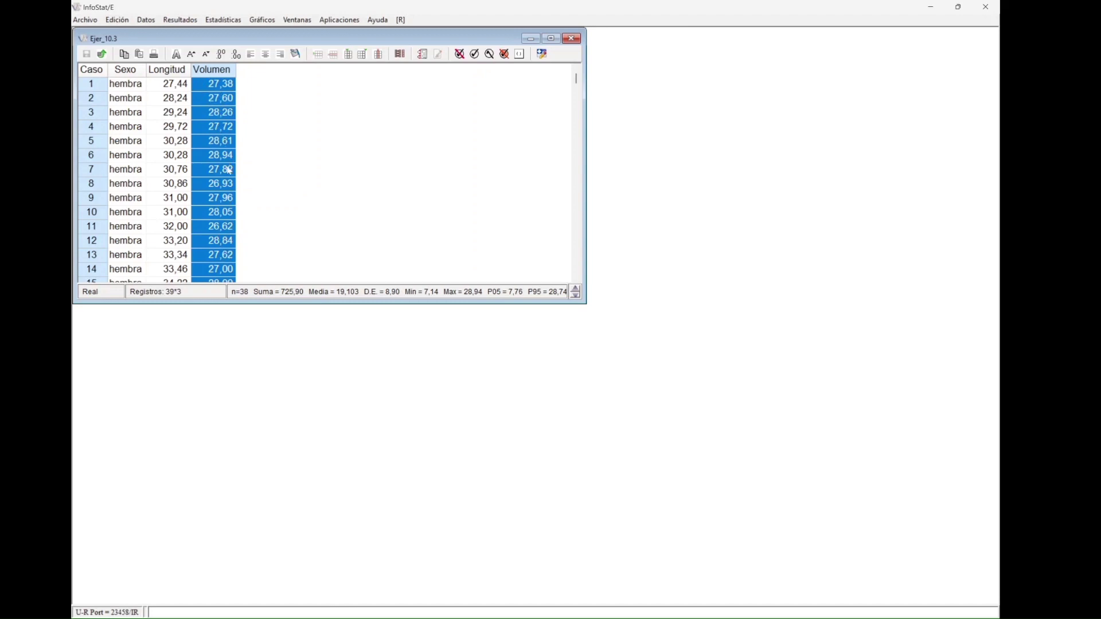
{"action": "left_click", "coordinate": [126, 71]}
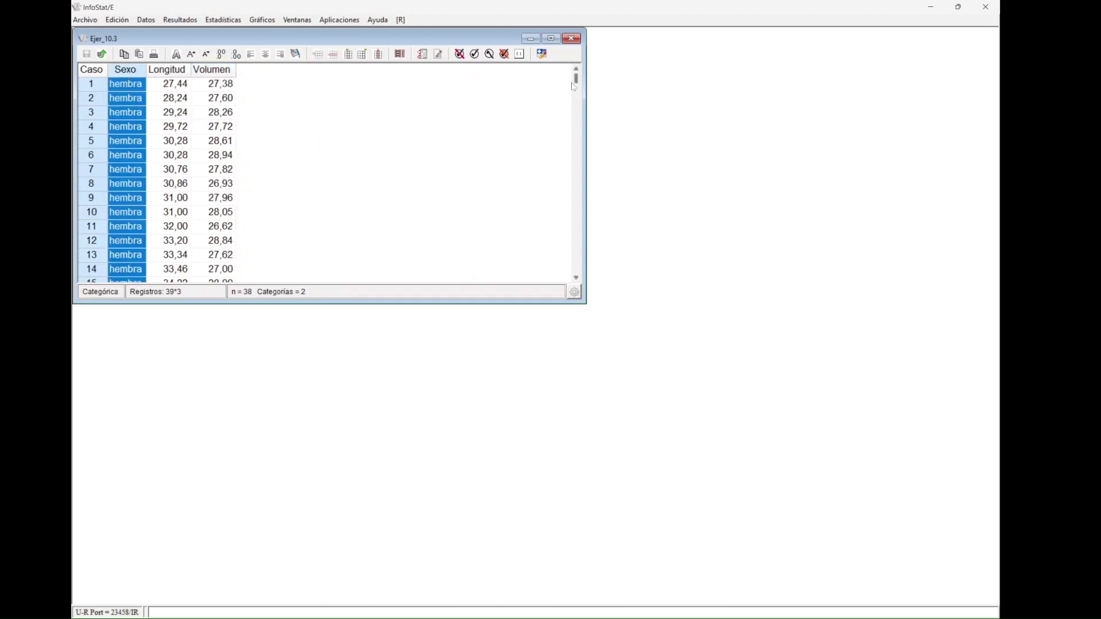
{"action": "left_click_drag", "start_coordinate": [577, 79], "coordinate": [600, 59]}
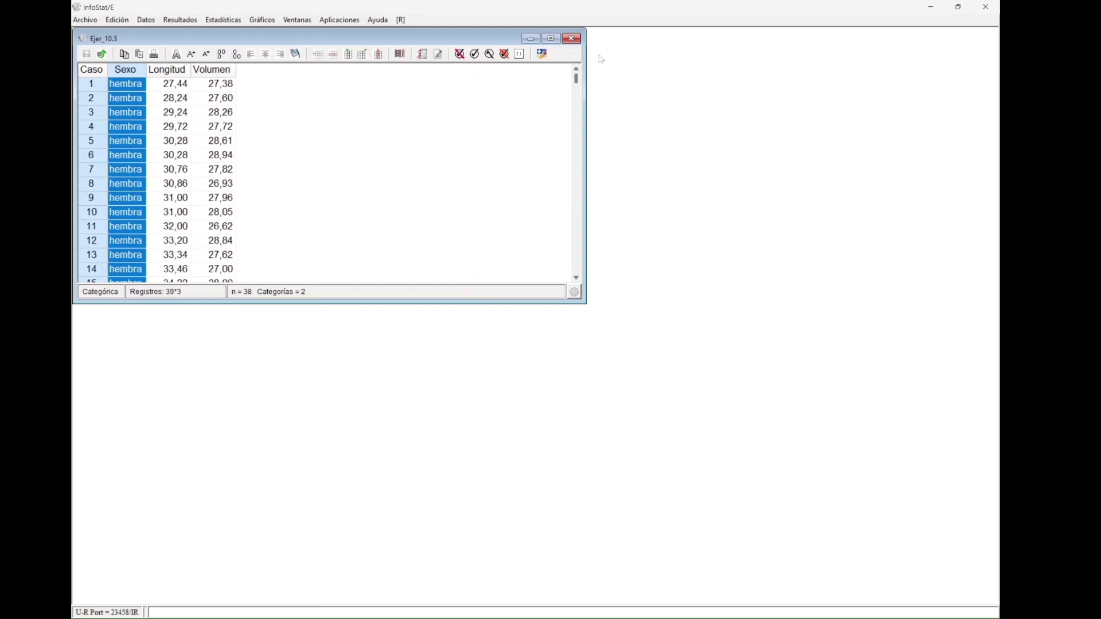
{"action": "left_click", "coordinate": [221, 71]}
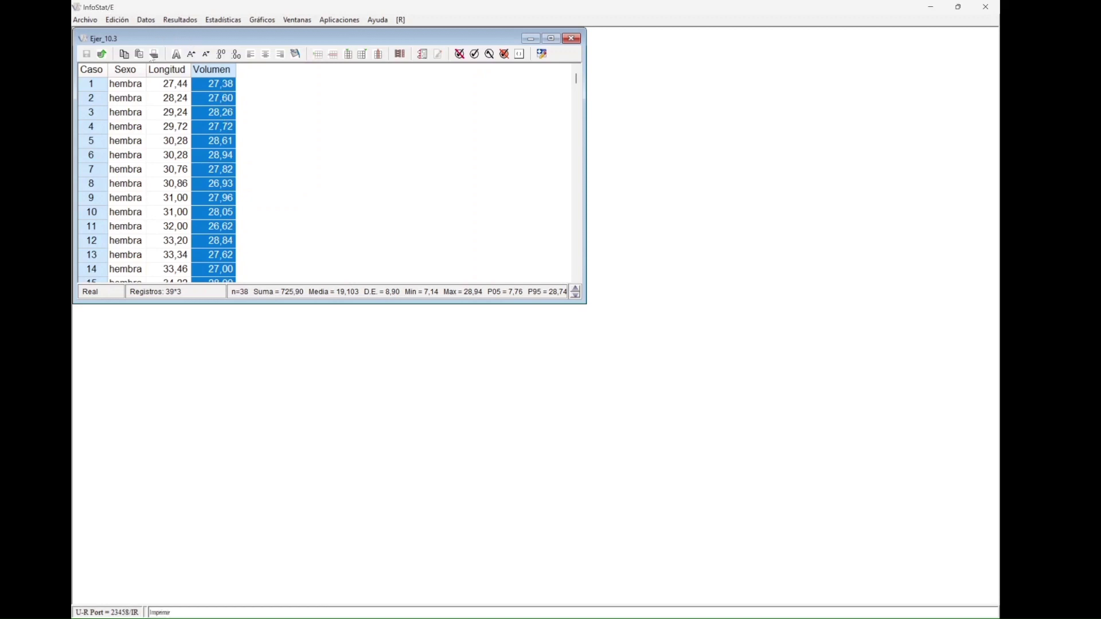
{"action": "left_click", "coordinate": [139, 70]}
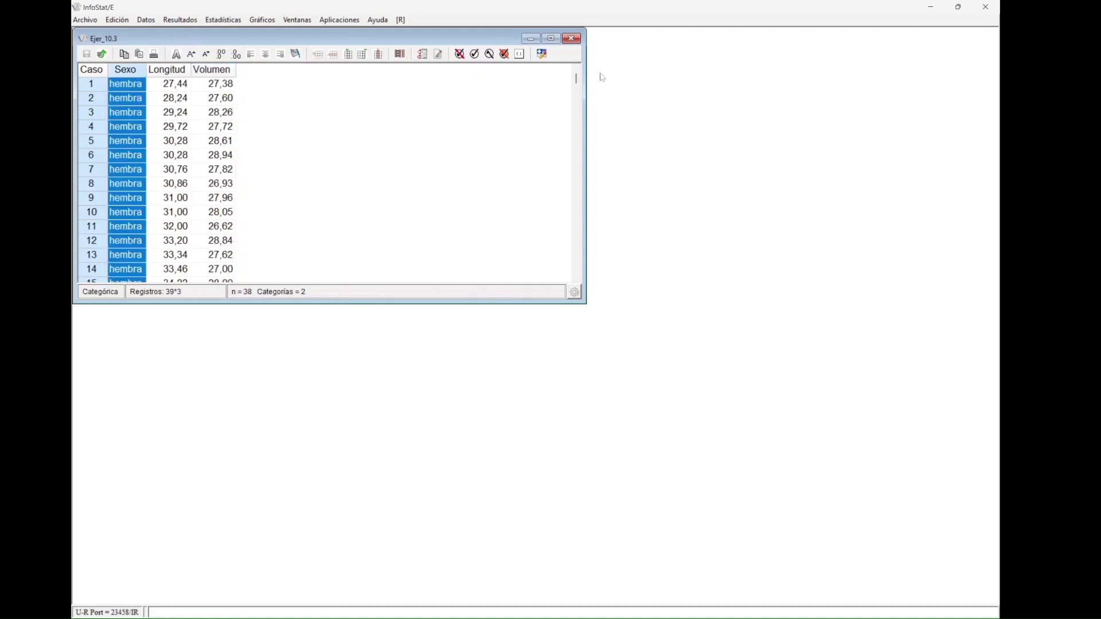
{"action": "left_click_drag", "start_coordinate": [580, 84], "coordinate": [594, 43]}
{"action": "left_click", "coordinate": [173, 72]}
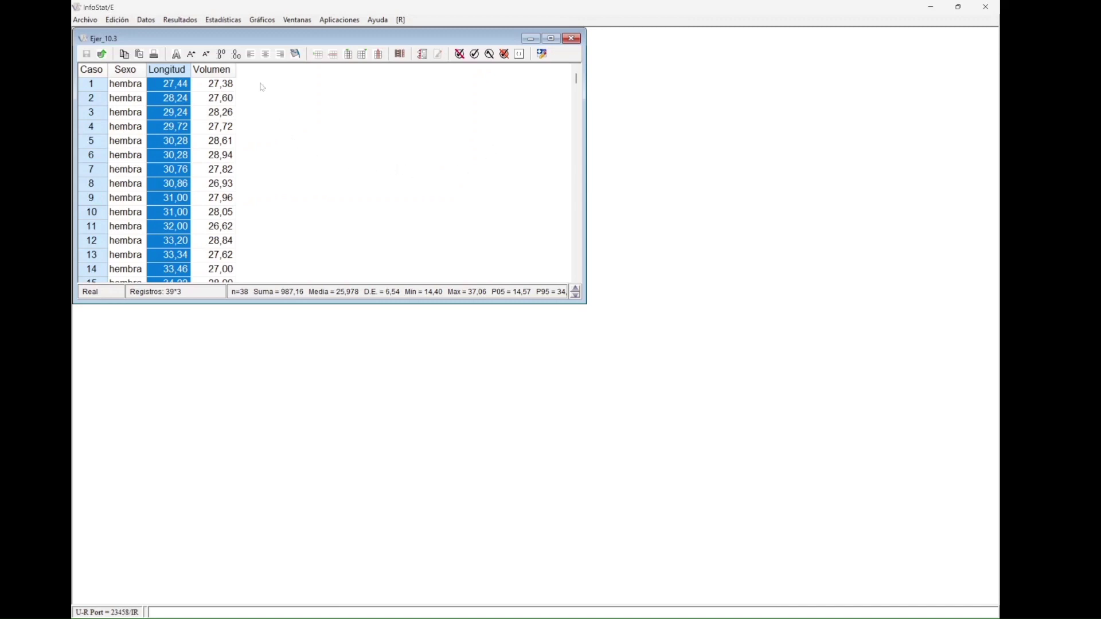
- Start the estimation of general and mixed linear models, accepting the Biobase package installation from the 0-Cloud mirror
{"action": "left_click", "coordinate": [223, 20]}
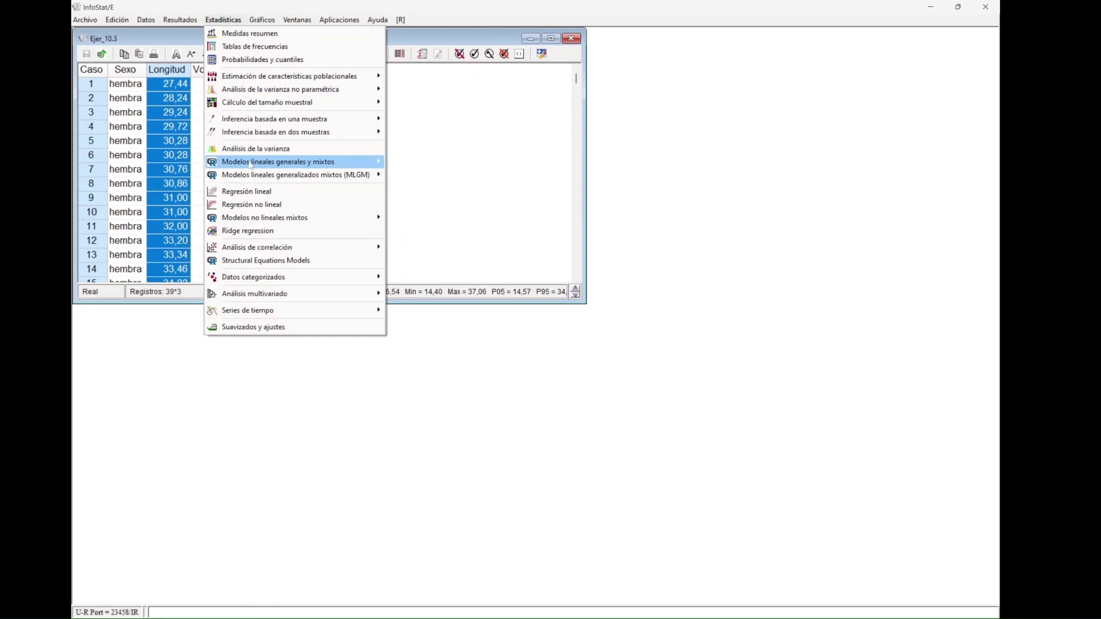
{"action": "mouse_move", "coordinate": [284, 166]}
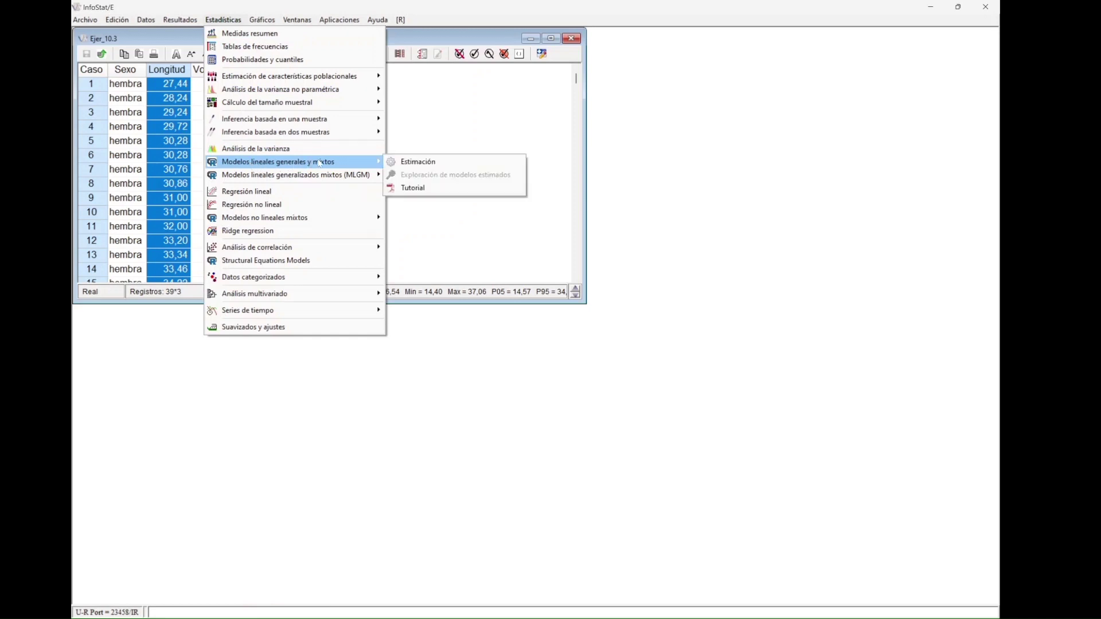
{"action": "left_click", "coordinate": [411, 163]}
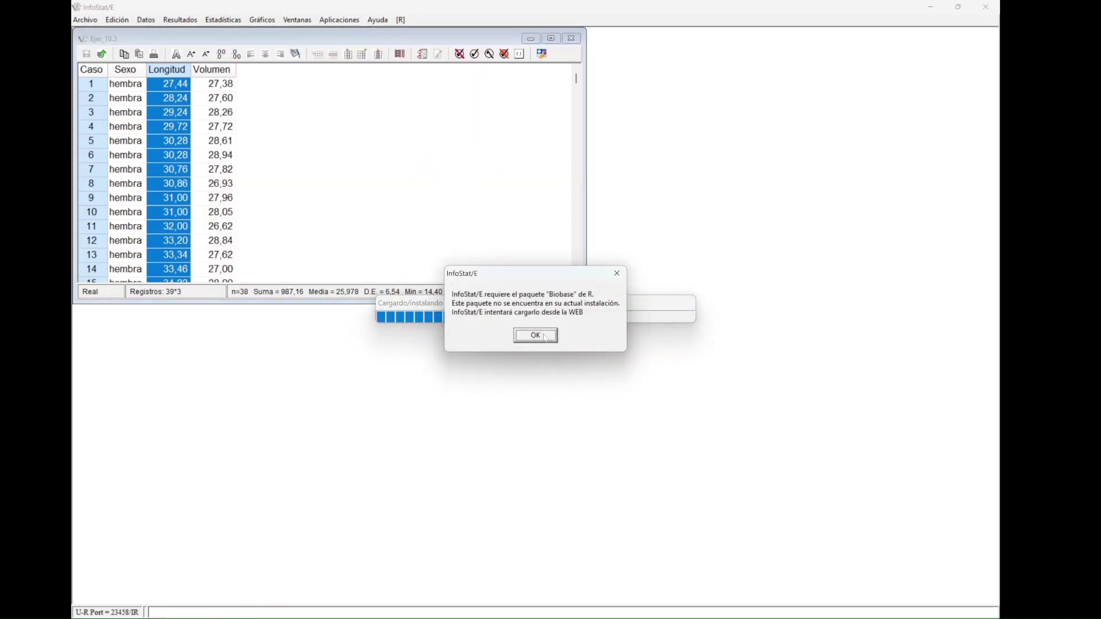
{"action": "left_click", "coordinate": [537, 336]}
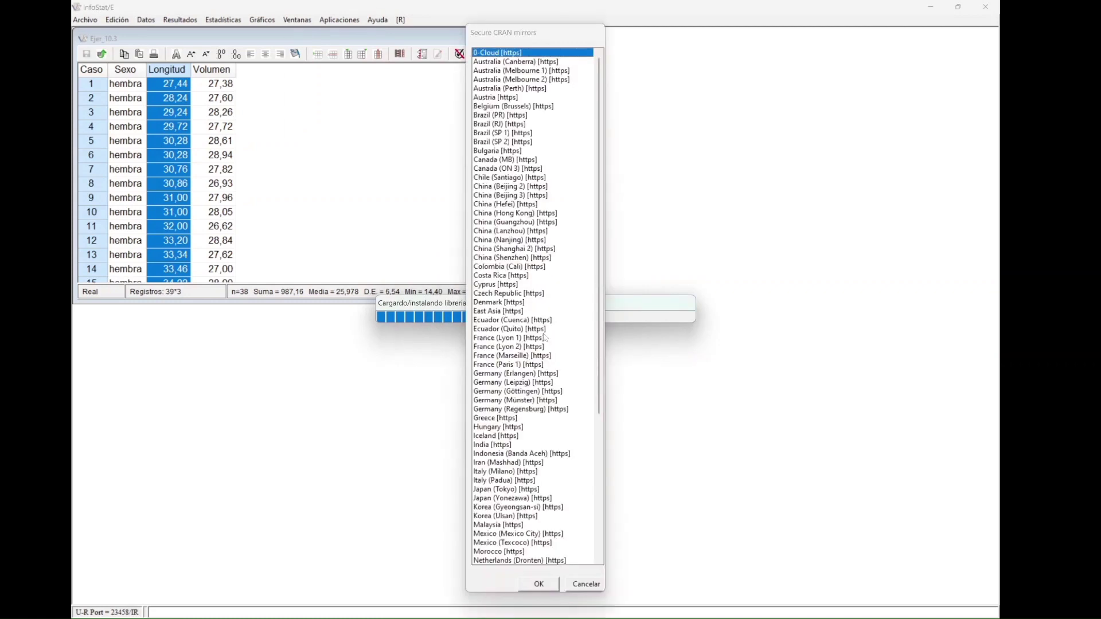
{"action": "left_click", "coordinate": [544, 583]}
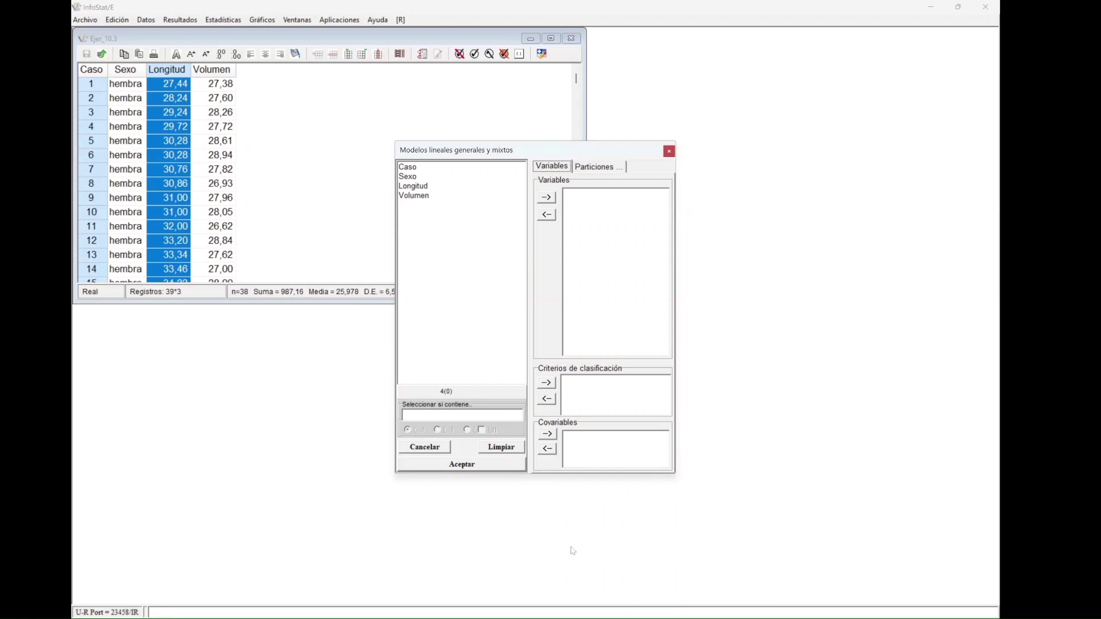
- Assign Volumen as the dependent variable, Sexo as classification criterion and Longitud as covariate, and accept the selection
{"action": "left_click", "coordinate": [423, 196]}
{"action": "left_click", "coordinate": [547, 199]}
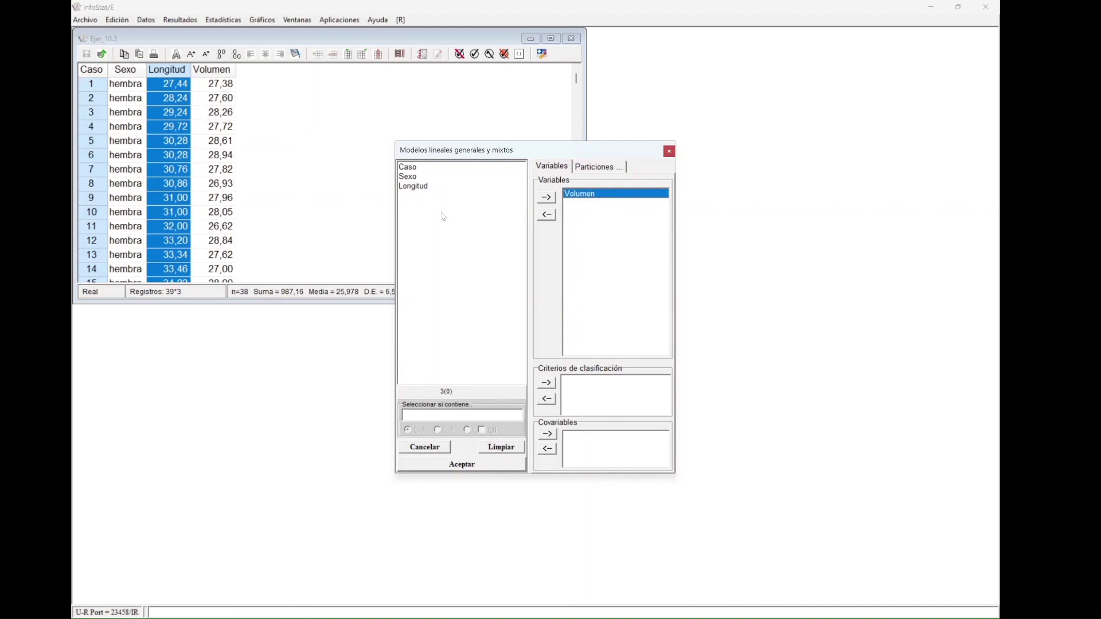
{"action": "left_click", "coordinate": [408, 178]}
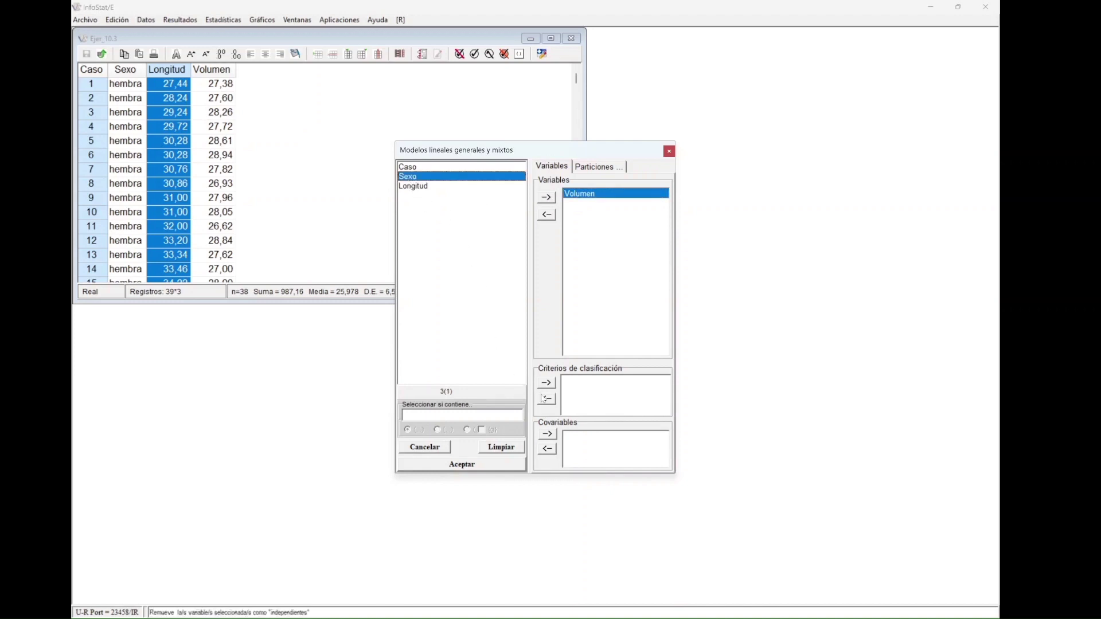
{"action": "left_click", "coordinate": [546, 383]}
{"action": "left_click", "coordinate": [578, 381]}
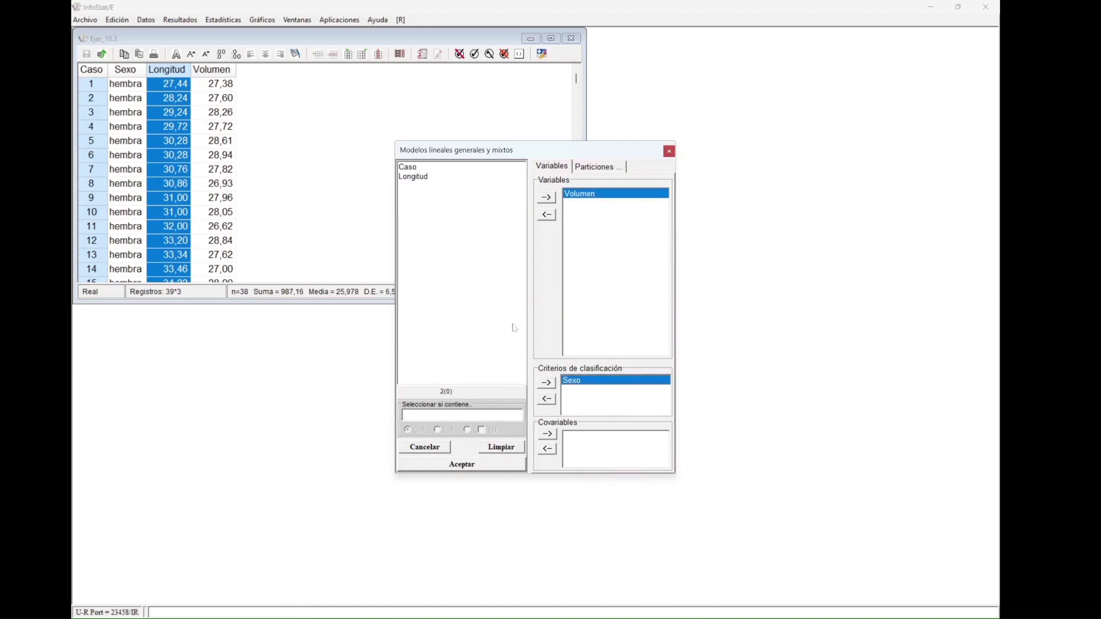
{"action": "left_click", "coordinate": [414, 179]}
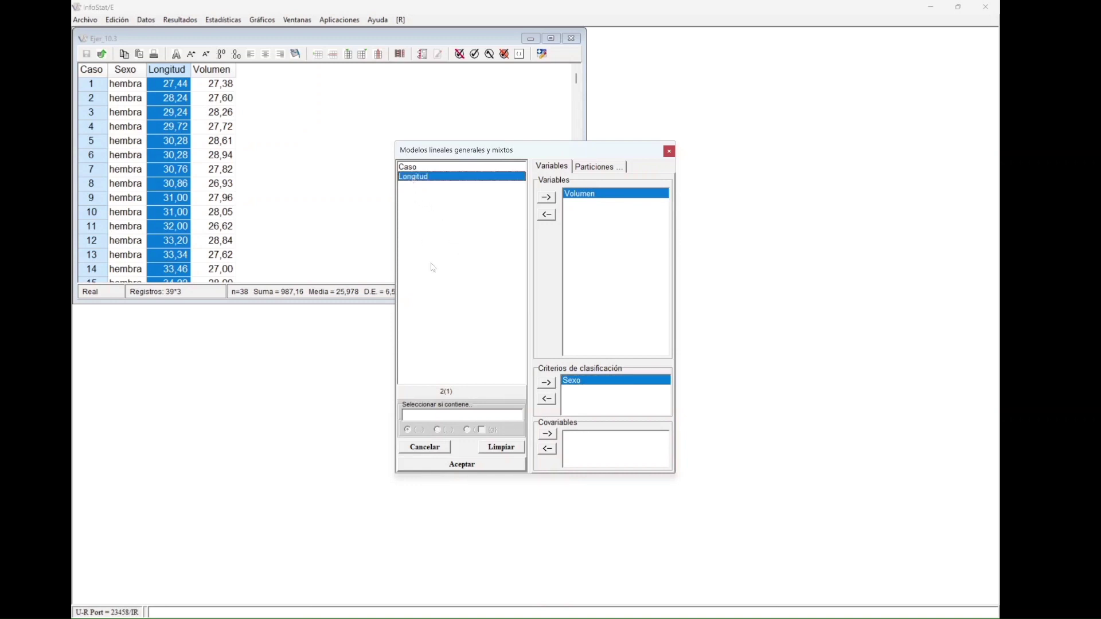
{"action": "left_click", "coordinate": [547, 436]}
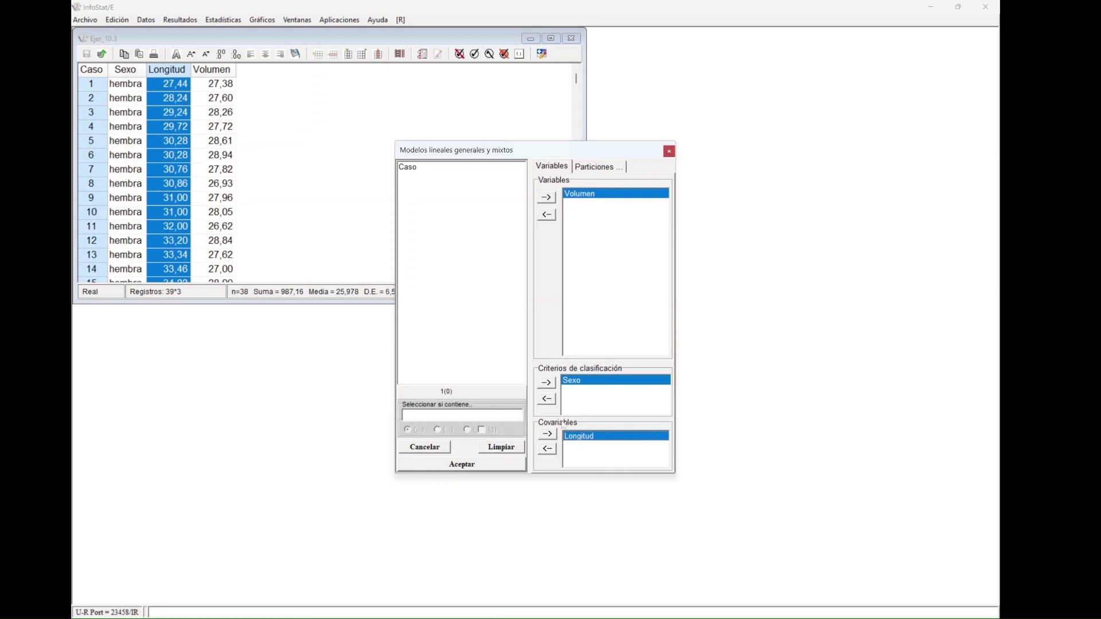
{"action": "left_click", "coordinate": [463, 465]}
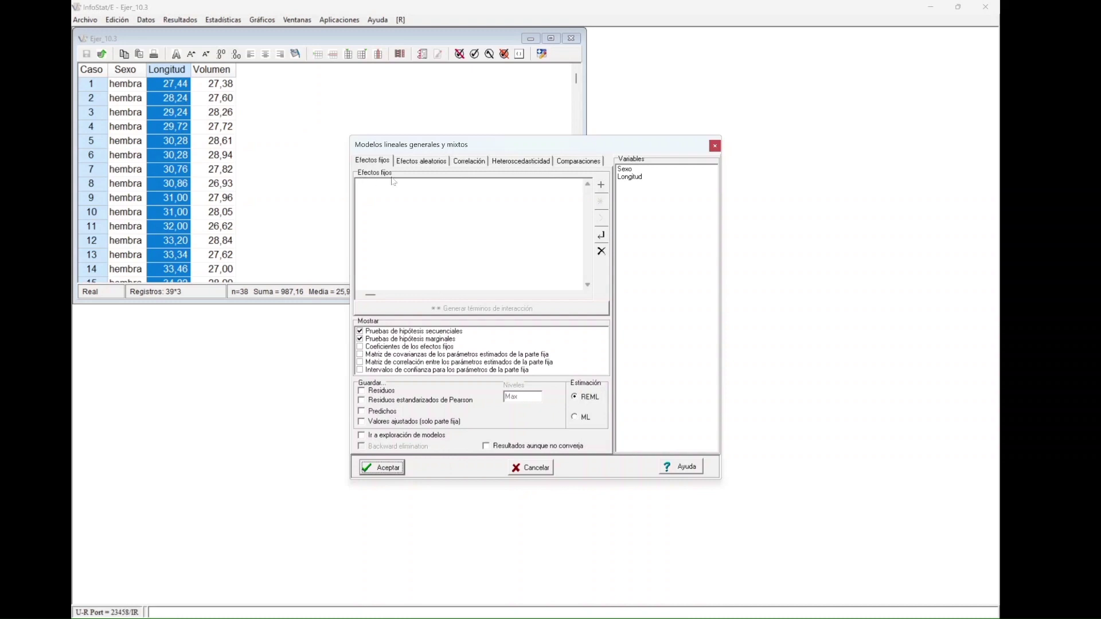
- Add Sexo and Longitud as separate fixed effects of the model
{"action": "left_click", "coordinate": [628, 169]}
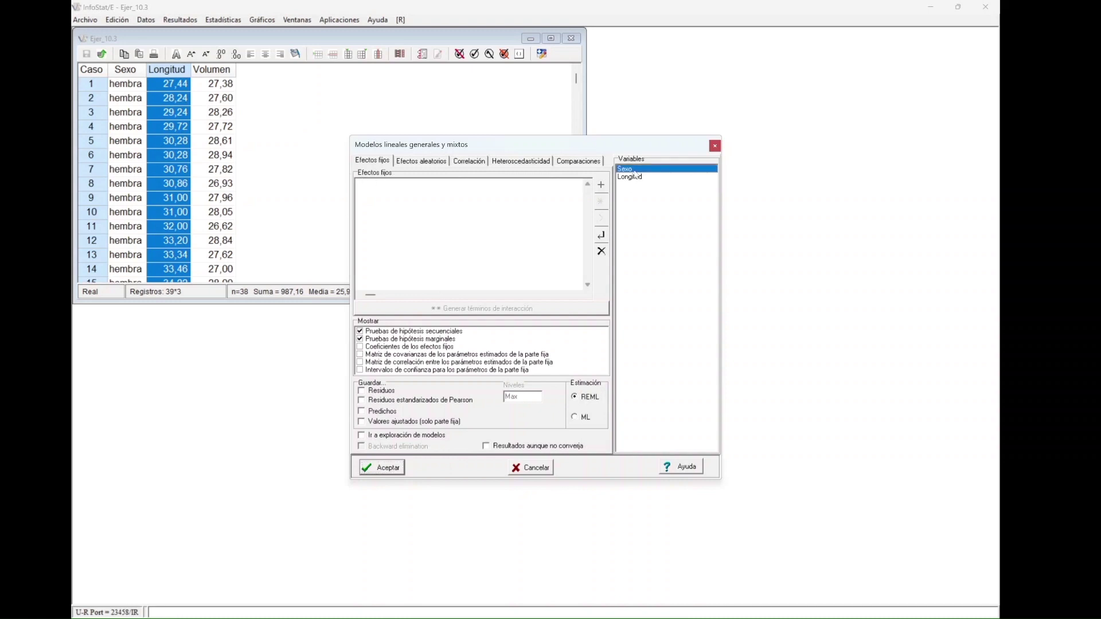
{"action": "left_click", "coordinate": [601, 184]}
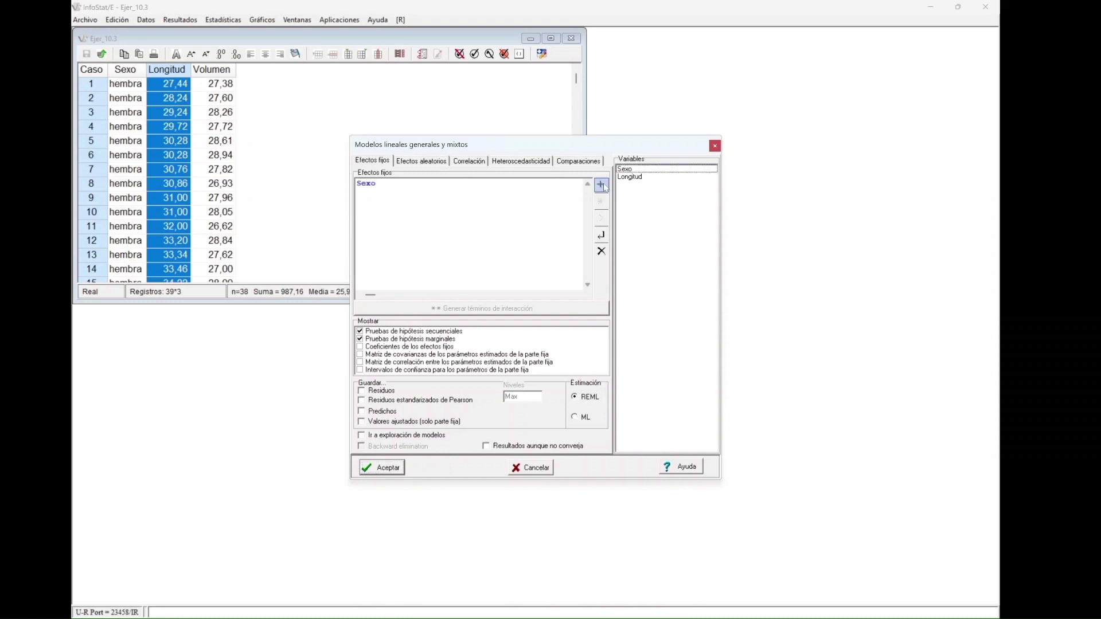
{"action": "left_click", "coordinate": [637, 175]}
{"action": "left_click", "coordinate": [637, 178]}
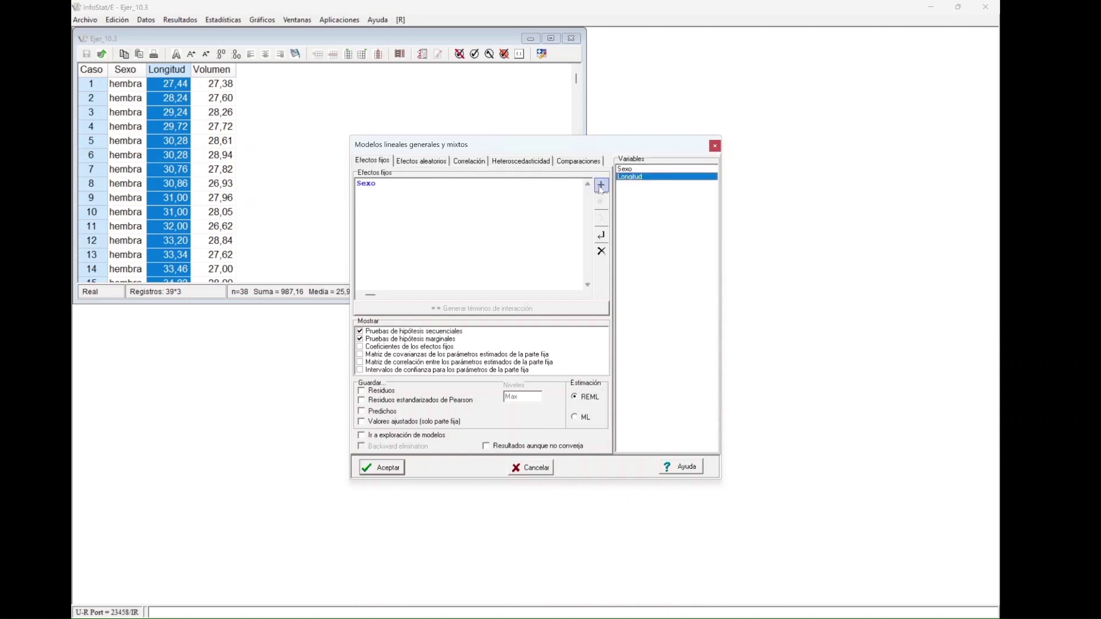
{"action": "left_click", "coordinate": [602, 186]}
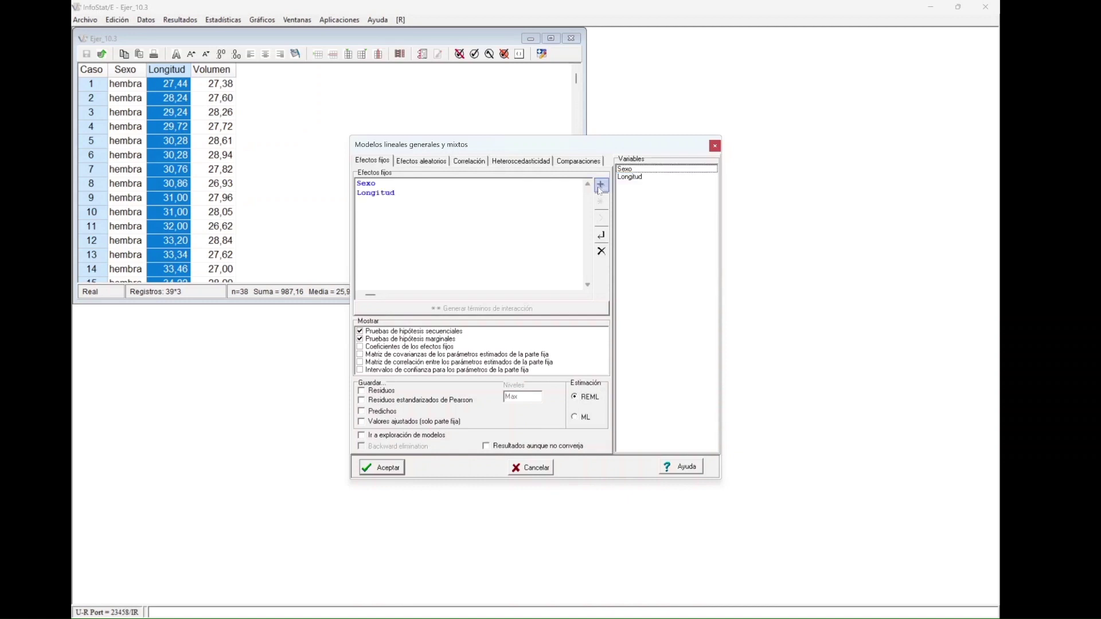
- Add the Sexo*Longitud interaction to the fixed effects and run the model estimation
{"action": "left_click", "coordinate": [638, 174]}
{"action": "left_click", "coordinate": [638, 177], "text": "ctrl"}
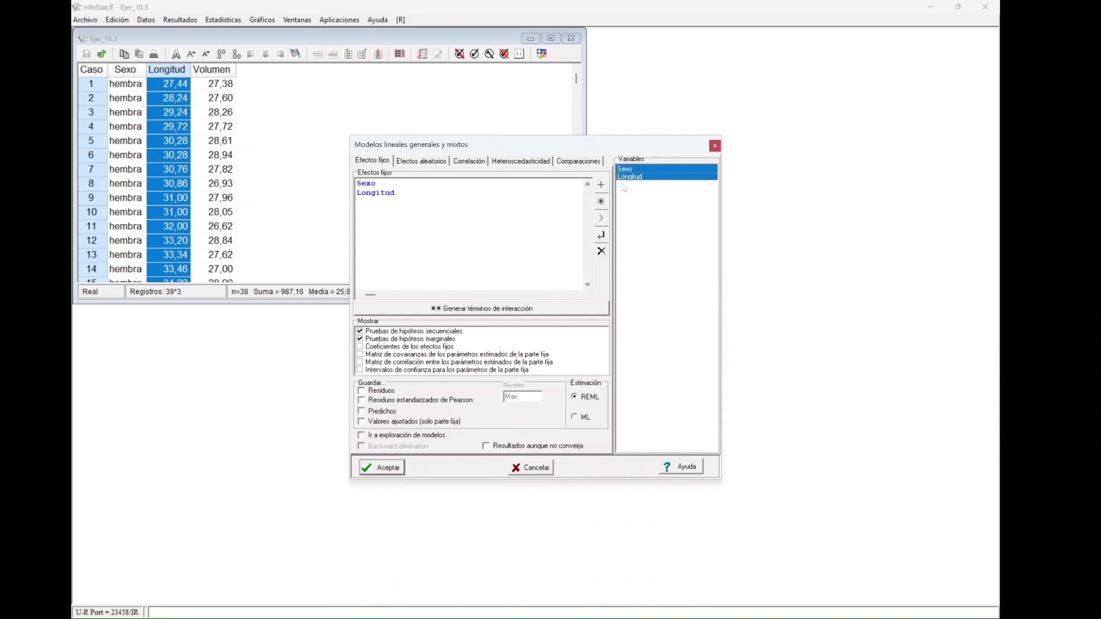
{"action": "left_click", "coordinate": [602, 202]}
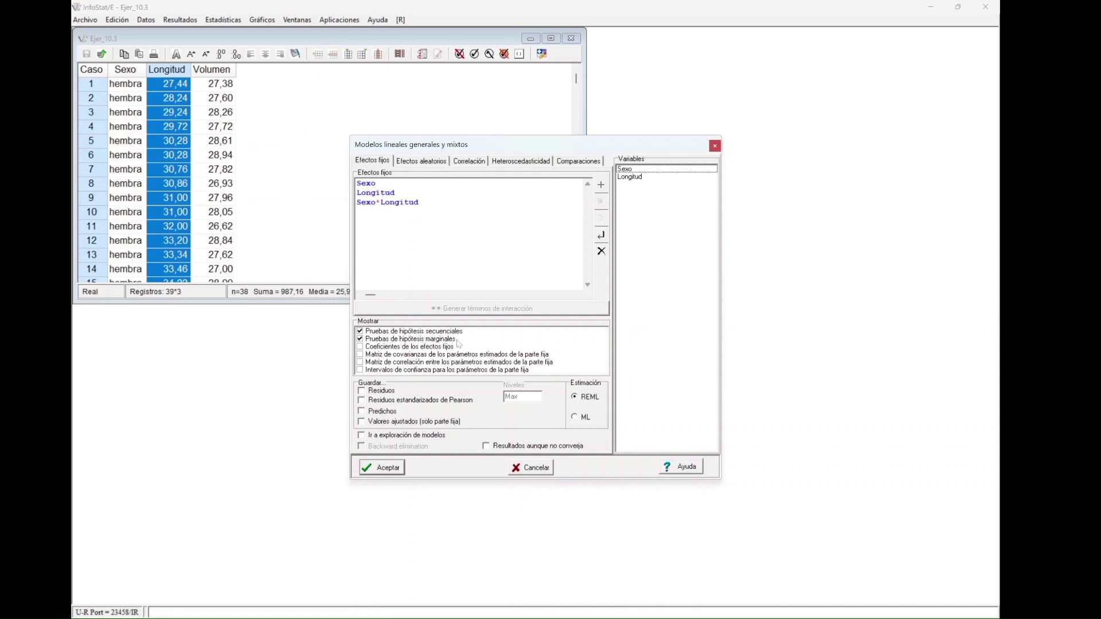
{"action": "key", "text": "ctrl+Tab"}
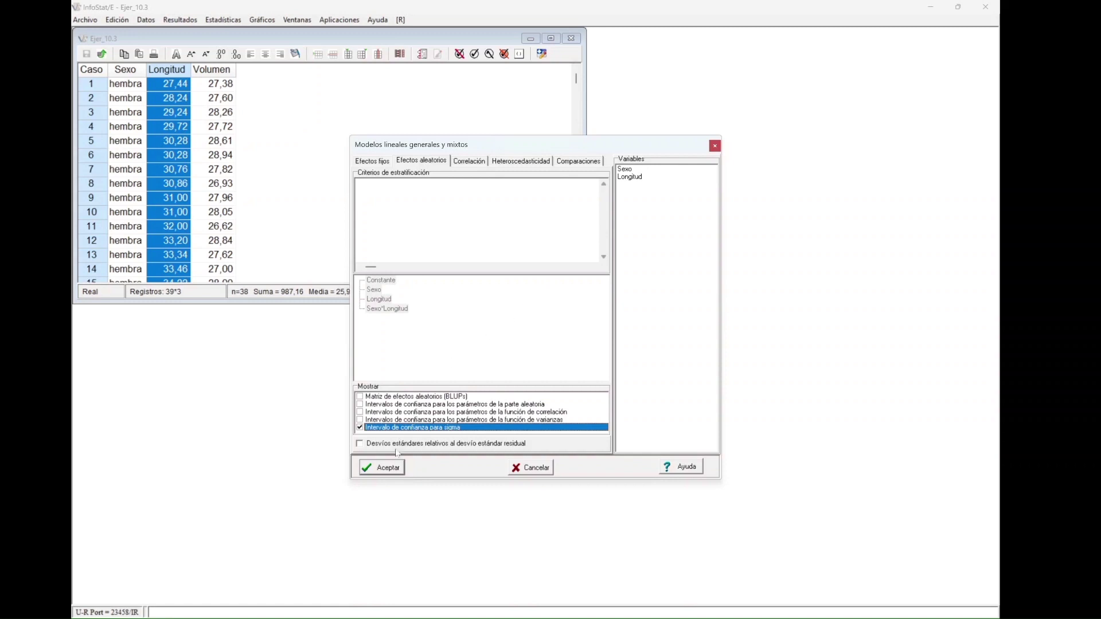
{"action": "left_click", "coordinate": [387, 467]}
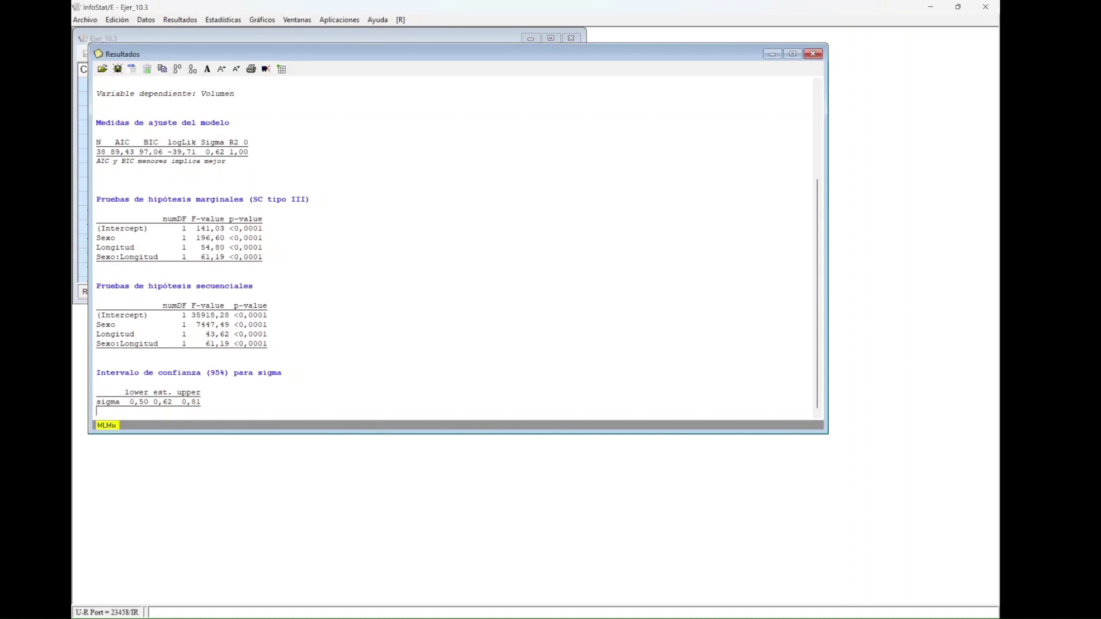
- Examine the Sexo:Longitud interaction row and its p-value in the marginal hypothesis tests
{"action": "left_click_drag", "start_coordinate": [95, 257], "coordinate": [266, 257]}
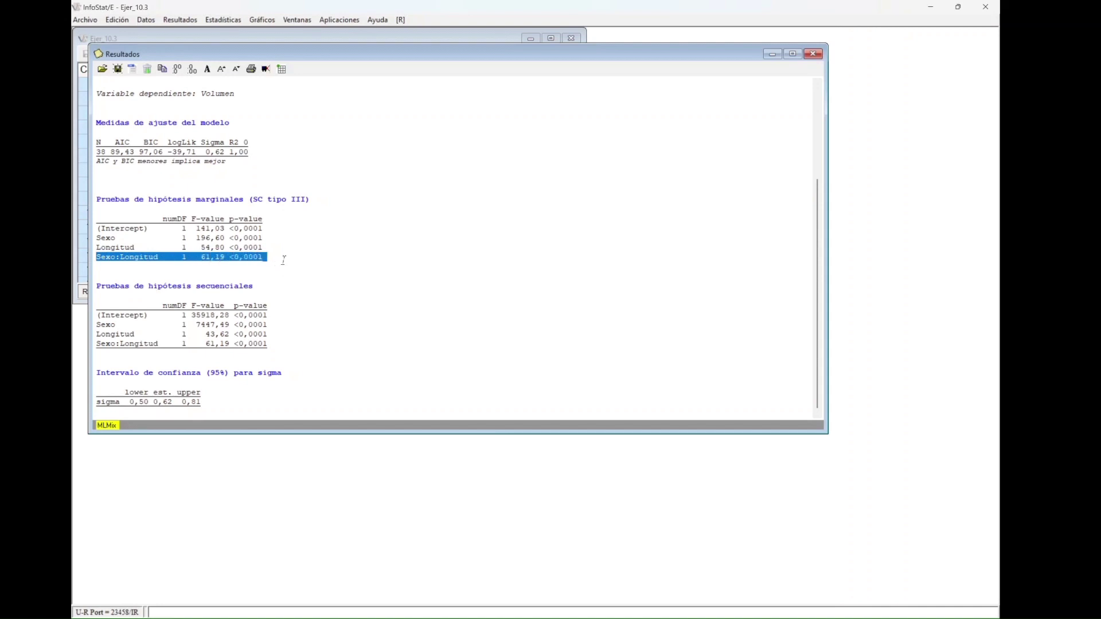
{"action": "left_click", "coordinate": [254, 247]}
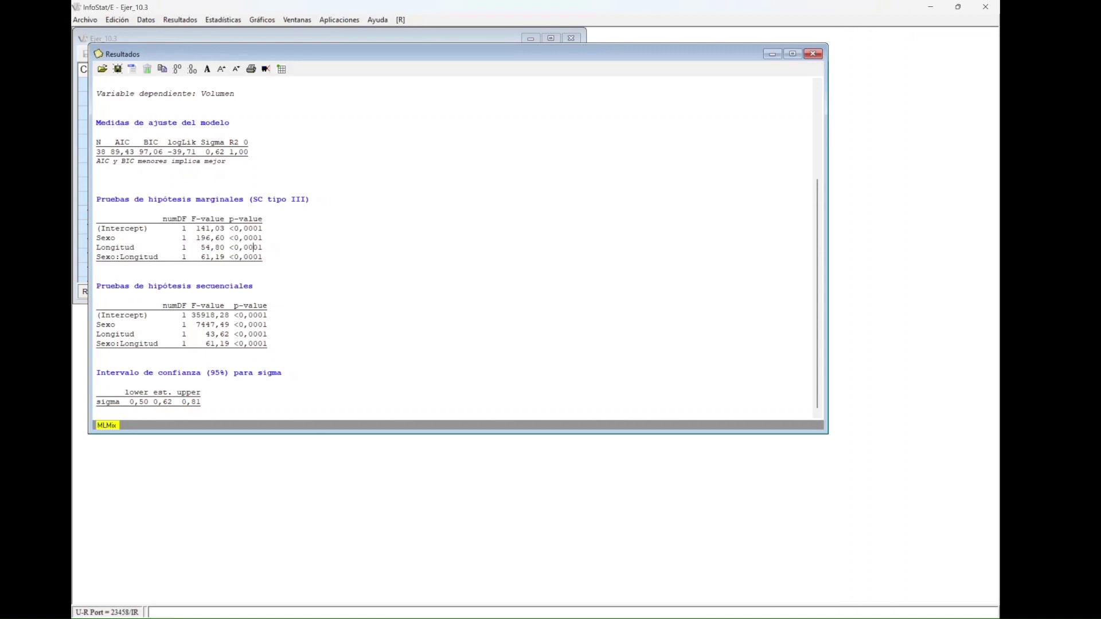
{"action": "left_click_drag", "start_coordinate": [235, 257], "coordinate": [266, 257]}
- Start a linear regression analysis with Volumen as the dependent variable and replace Sexo with Longitud as the regressor
{"action": "left_click", "coordinate": [222, 21]}
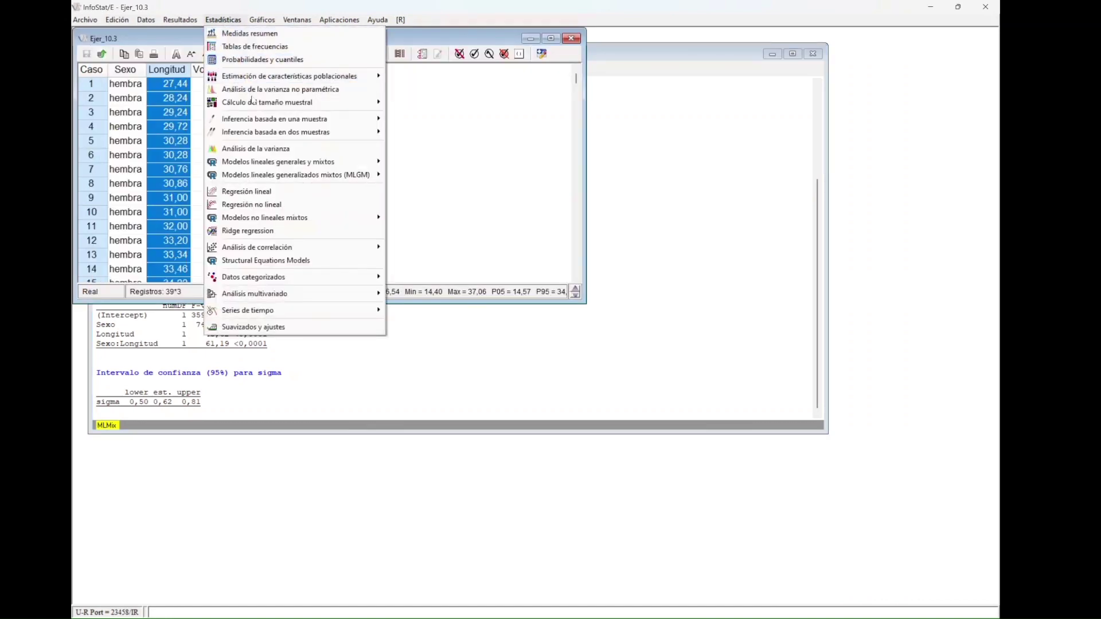
{"action": "mouse_move", "coordinate": [266, 165]}
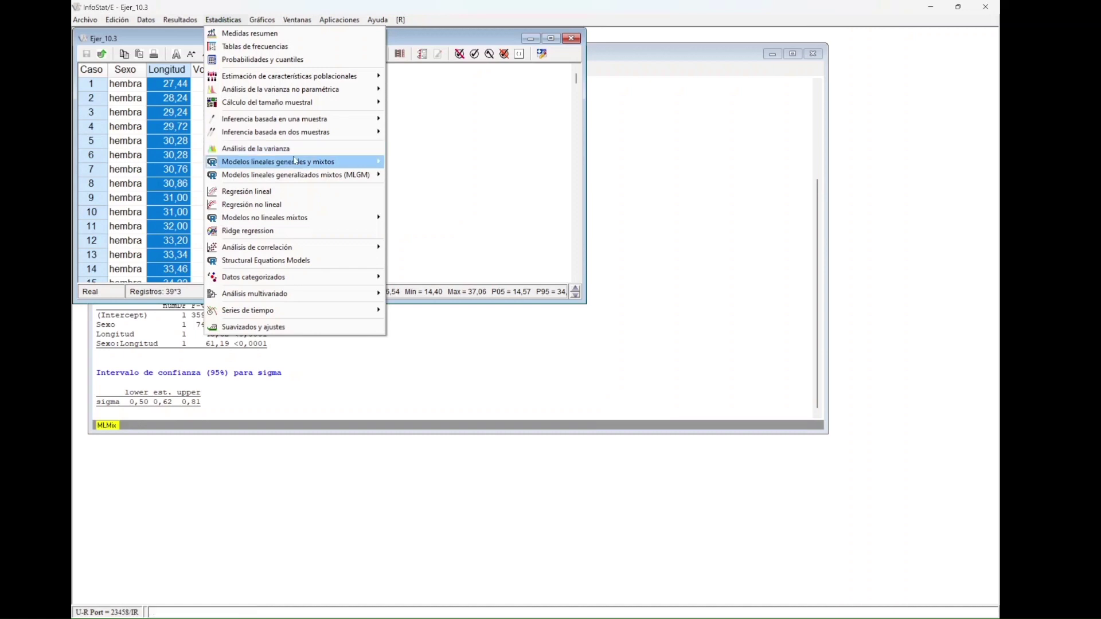
{"action": "left_click", "coordinate": [282, 195]}
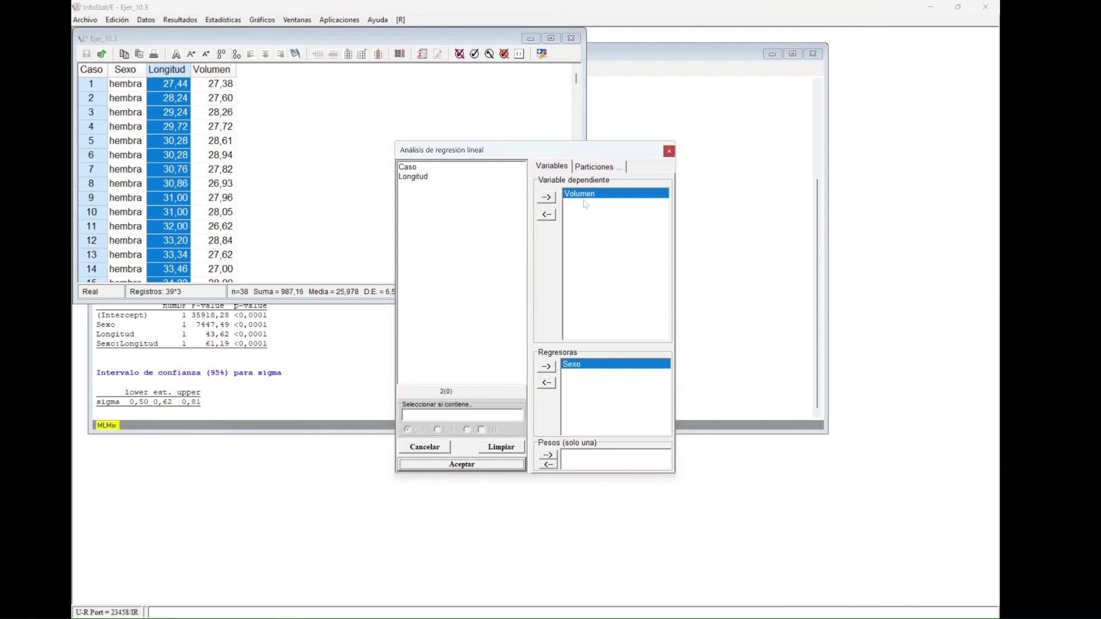
{"action": "left_click", "coordinate": [547, 383]}
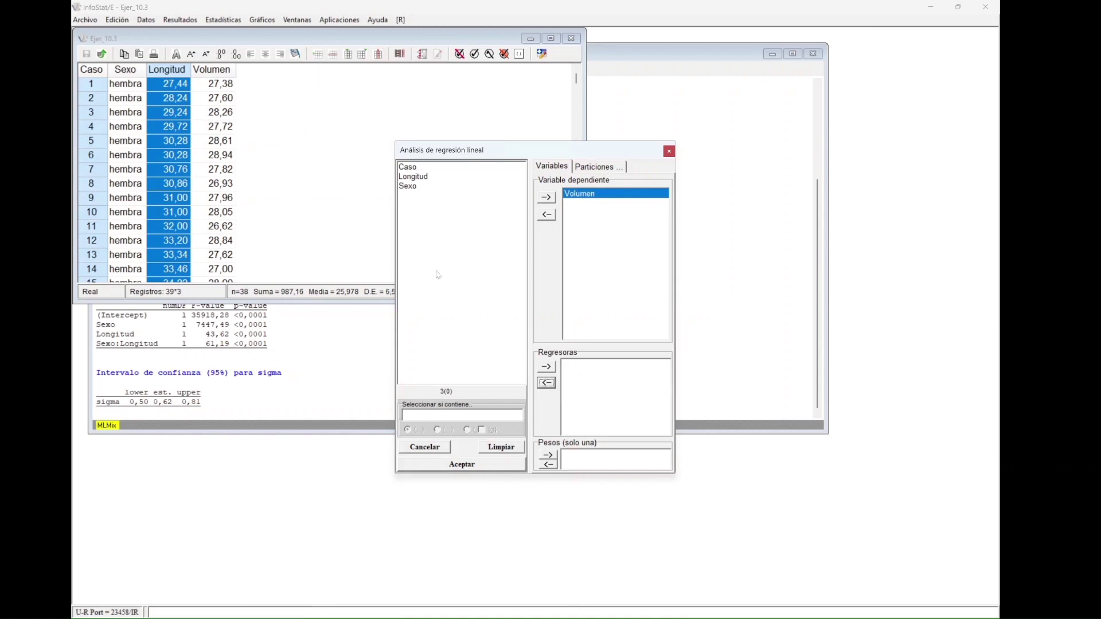
{"action": "left_click", "coordinate": [414, 177]}
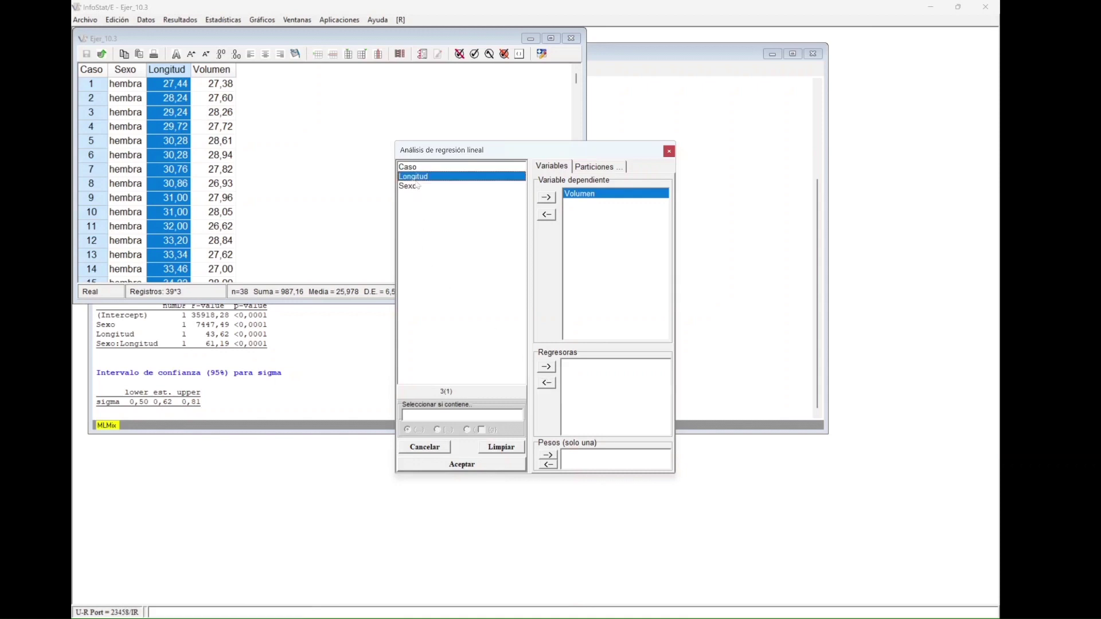
{"action": "left_click", "coordinate": [547, 366]}
{"action": "left_click", "coordinate": [573, 366]}
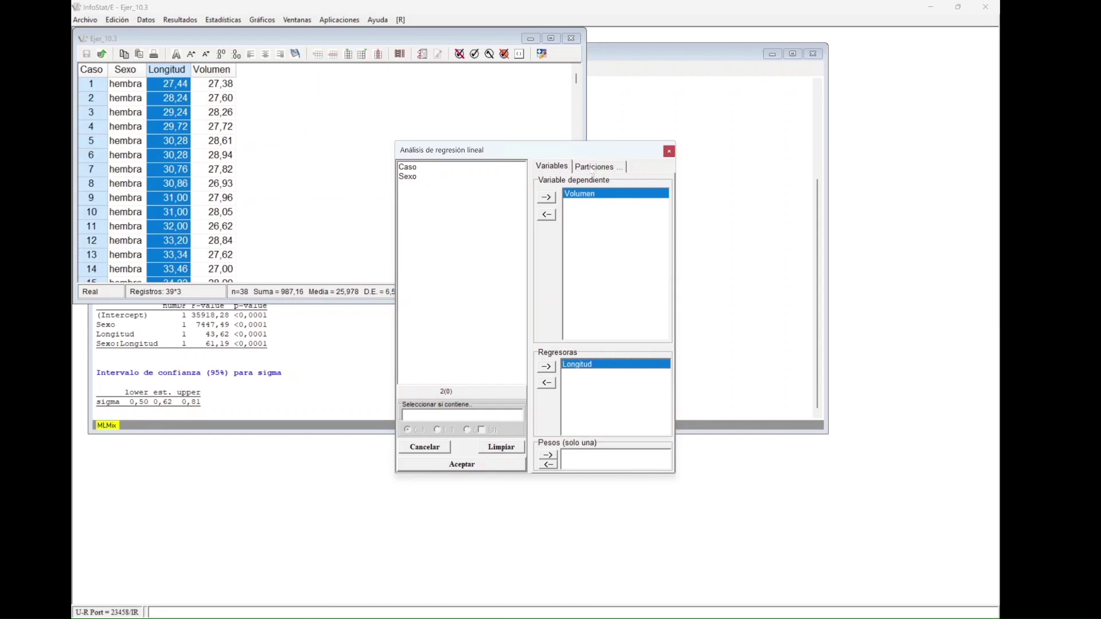
- Partition the linear regression by Sexo and run it with the default output options
{"action": "left_click", "coordinate": [614, 171]}
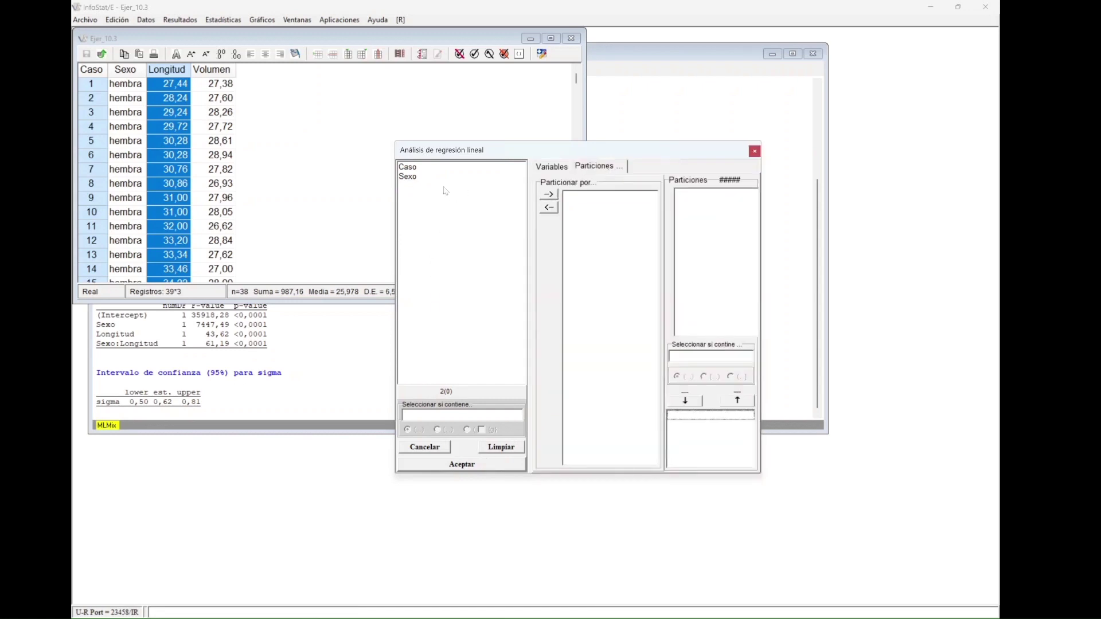
{"action": "left_click", "coordinate": [409, 177]}
{"action": "left_click", "coordinate": [548, 194]}
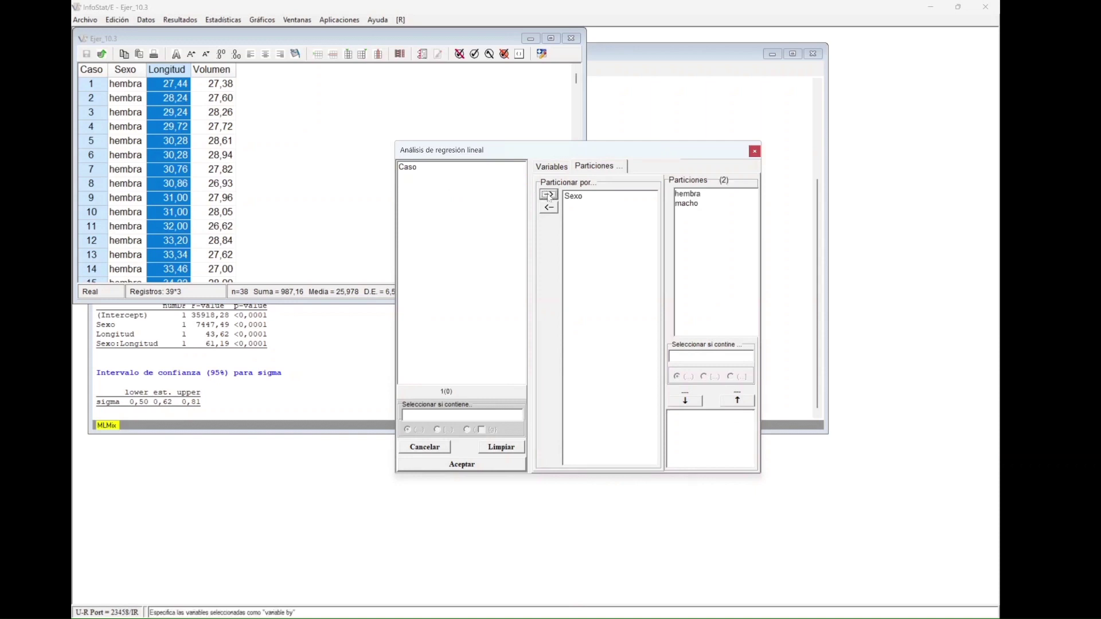
{"action": "left_click", "coordinate": [591, 199]}
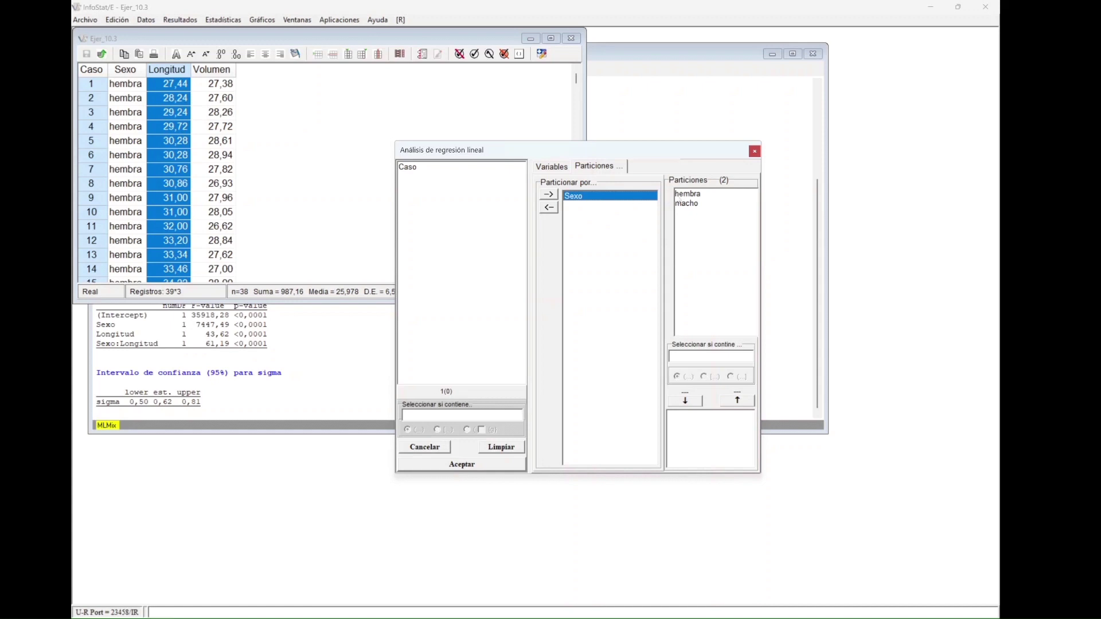
{"action": "left_click", "coordinate": [694, 196]}
{"action": "left_click", "coordinate": [689, 204]}
{"action": "left_click", "coordinate": [687, 195]}
{"action": "left_click", "coordinate": [687, 205]}
{"action": "left_click", "coordinate": [467, 464]}
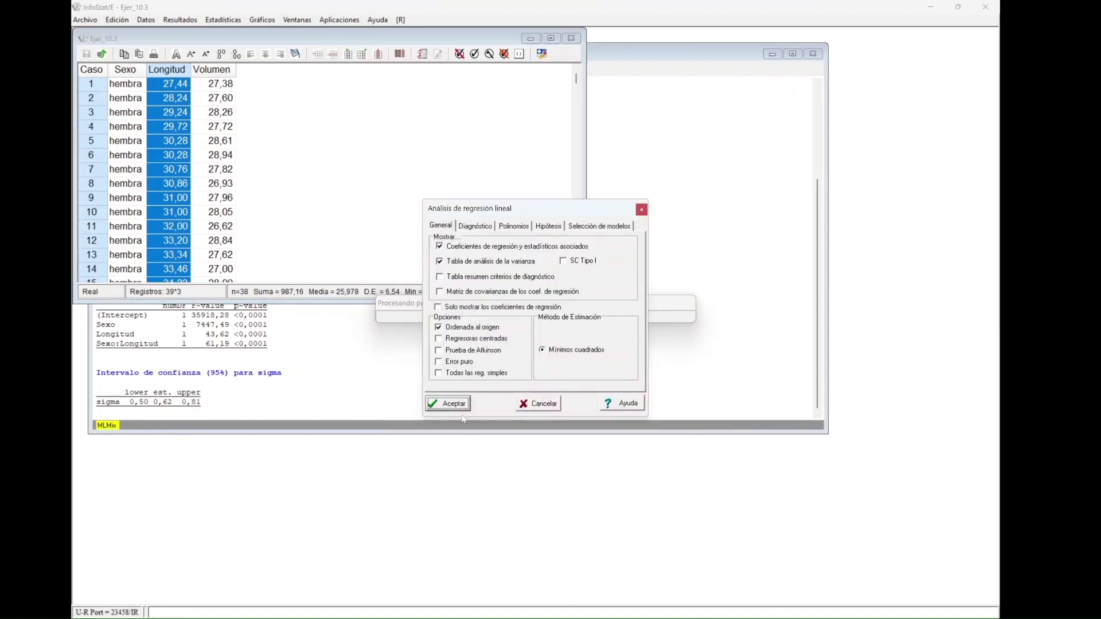
{"action": "left_click", "coordinate": [456, 409]}
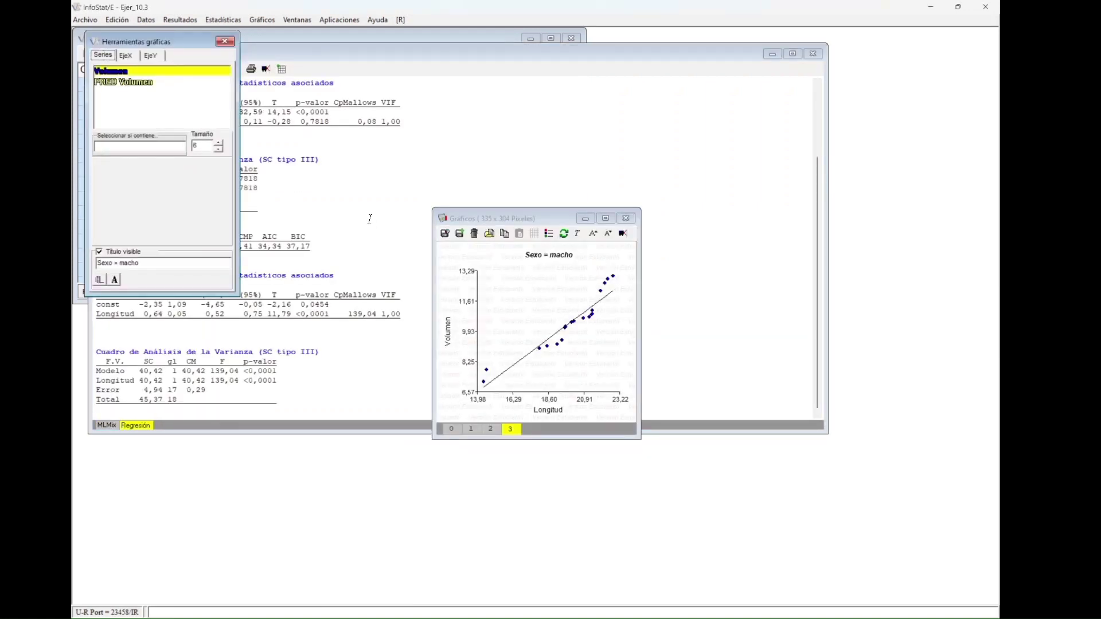
- Examine the estimated Longitud coefficients in the separate regression results for hembra and macho
{"action": "left_click", "coordinate": [370, 217]}
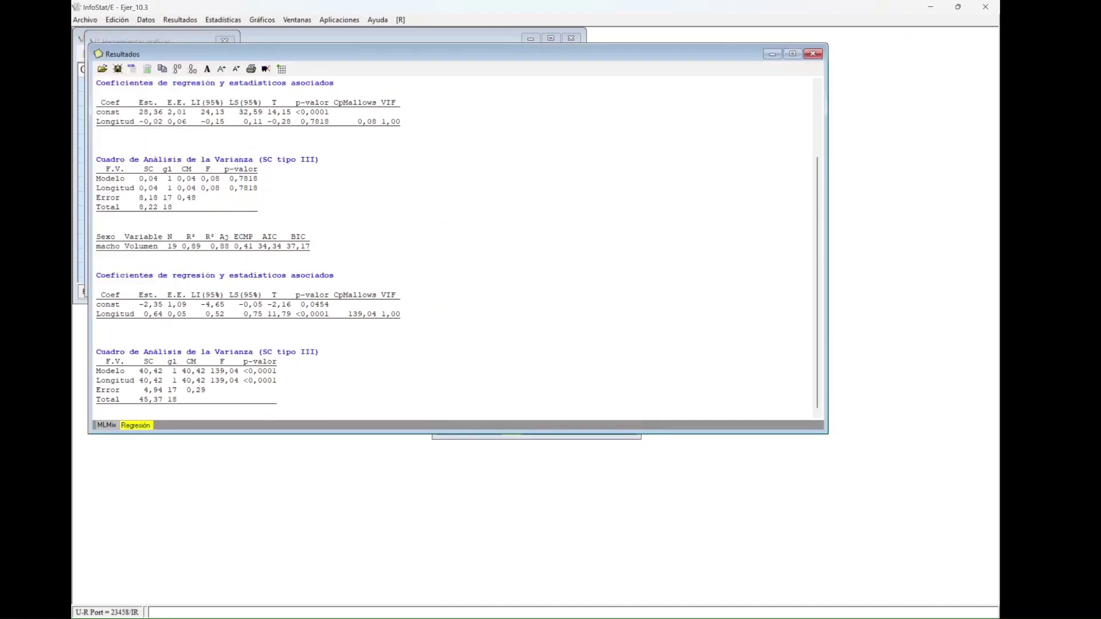
{"action": "scroll", "coordinate": [97, 306], "scroll_direction": "up", "scroll_amount": 3}
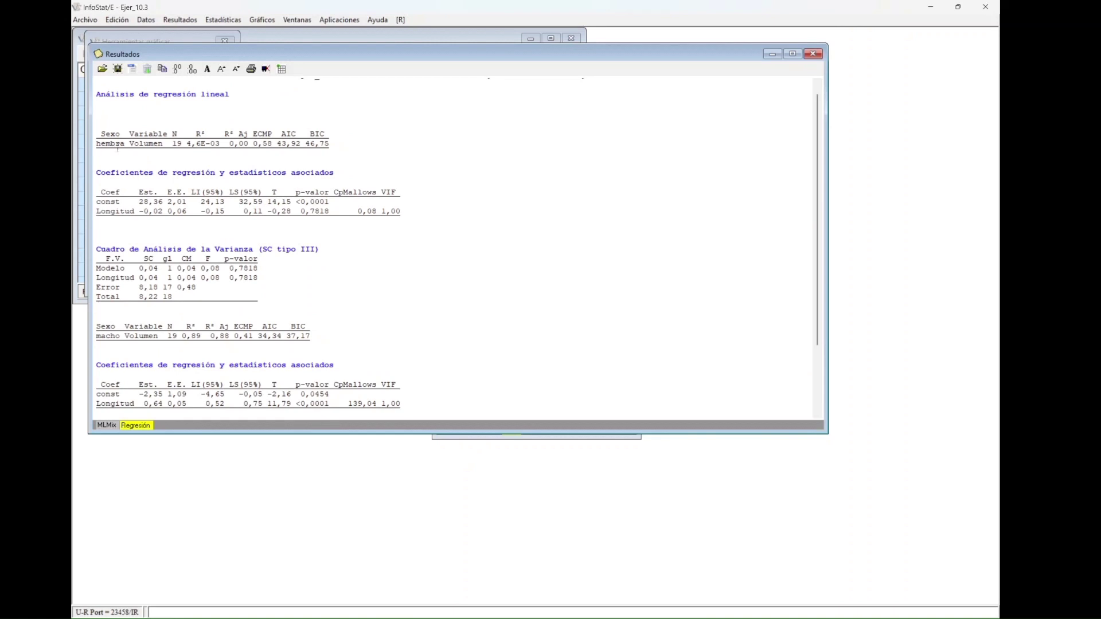
{"action": "left_click_drag", "start_coordinate": [139, 211], "coordinate": [163, 211]}
{"action": "scroll", "coordinate": [247, 246], "scroll_direction": "down", "scroll_amount": 3}
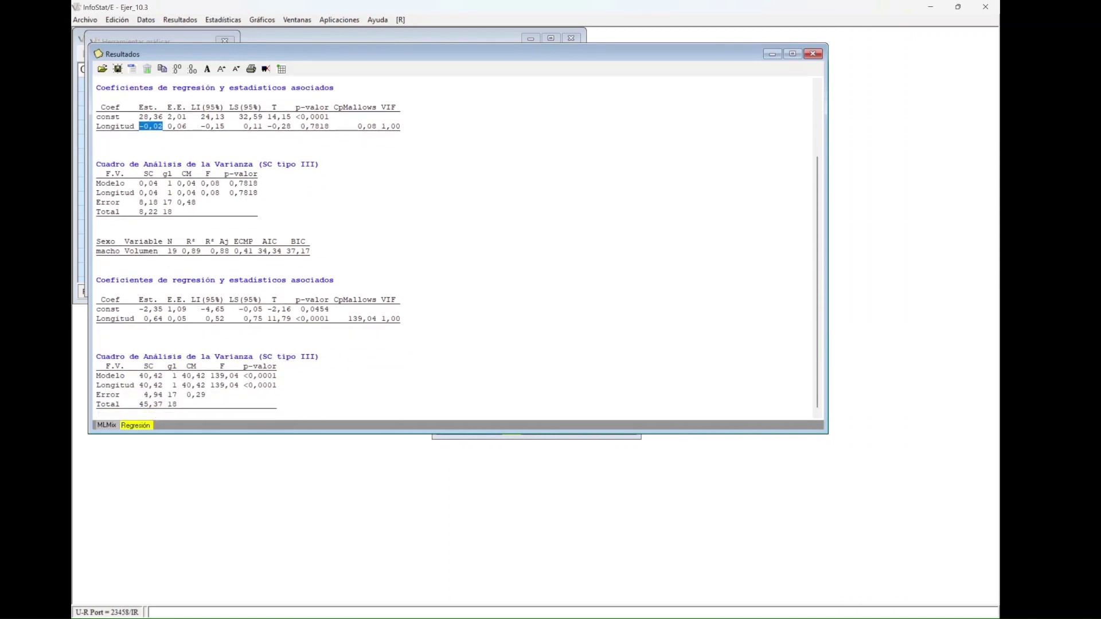
{"action": "left_click_drag", "start_coordinate": [144, 318], "coordinate": [163, 318]}
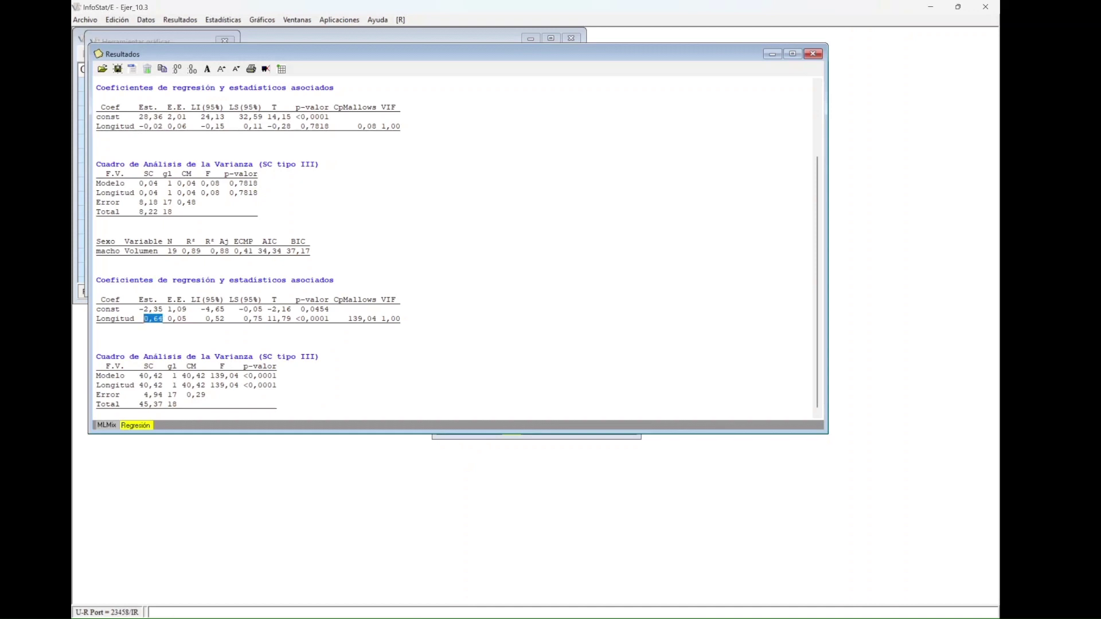
- Look through the residual and regression charts generated for each Sexo partition
{"action": "left_click", "coordinate": [485, 440]}
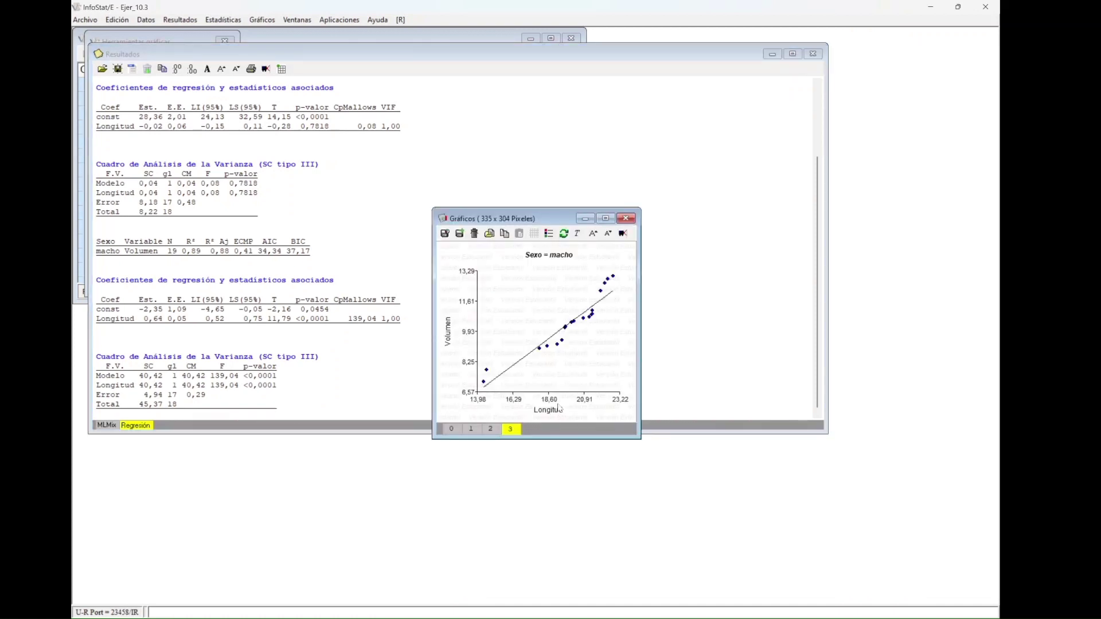
{"action": "left_click", "coordinate": [452, 430]}
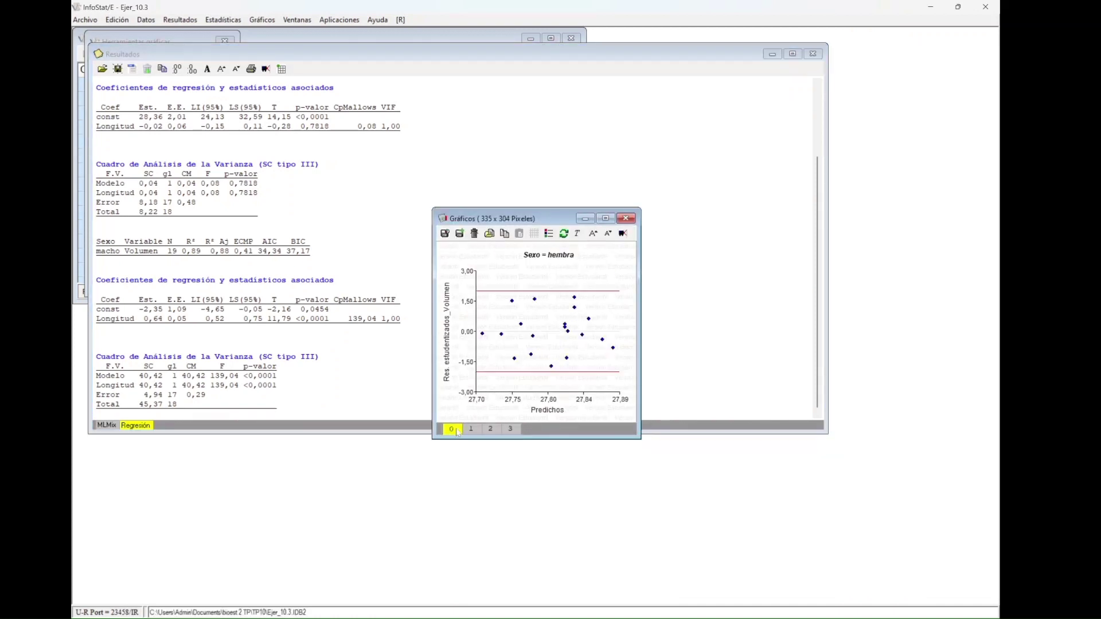
{"action": "left_click", "coordinate": [490, 430]}
{"action": "left_click", "coordinate": [458, 431]}
{"action": "left_click", "coordinate": [468, 433]}
{"action": "left_click", "coordinate": [450, 430]}
{"action": "left_click", "coordinate": [471, 431]}
{"action": "left_click", "coordinate": [511, 432]}
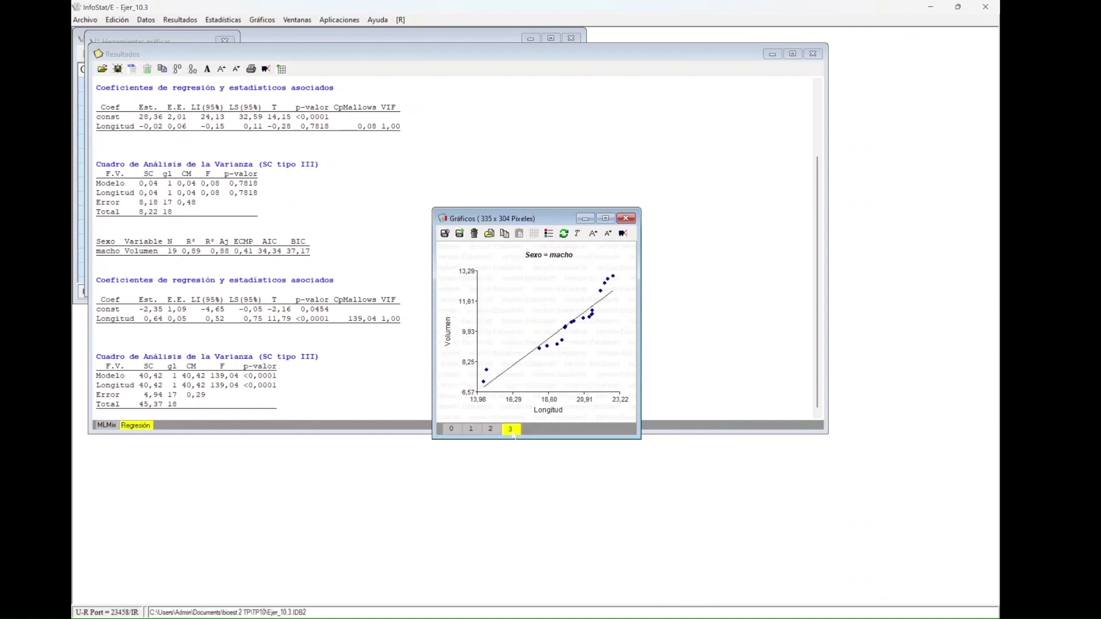
- Compare the fitted Volumen versus Longitud line of the hembra chart with that of the macho chart
{"action": "left_click", "coordinate": [471, 430]}
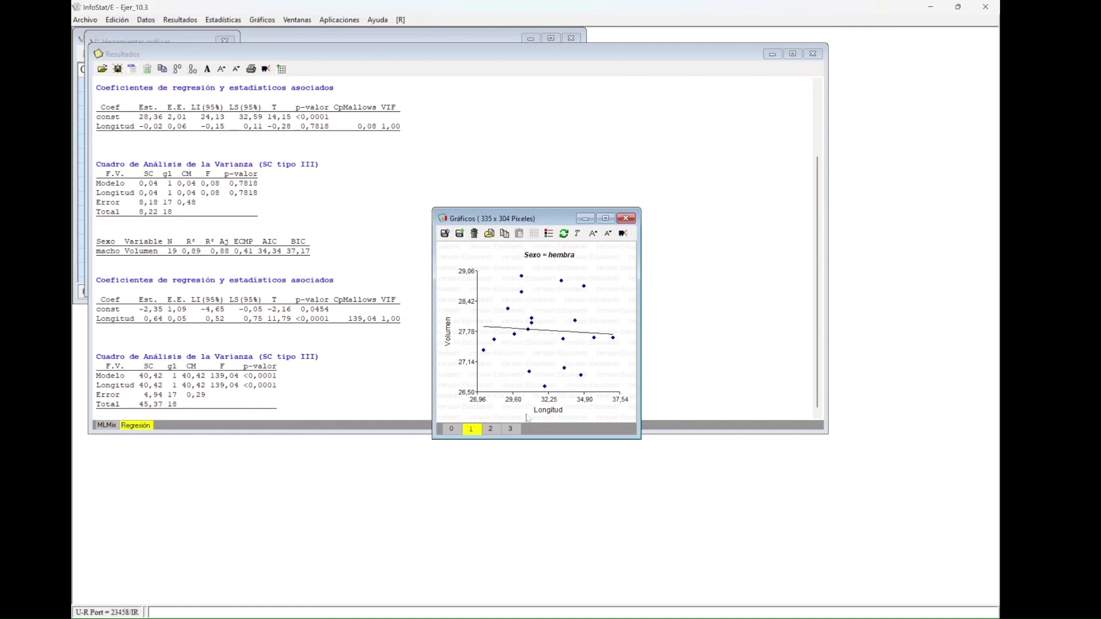
{"action": "left_click", "coordinate": [511, 431]}
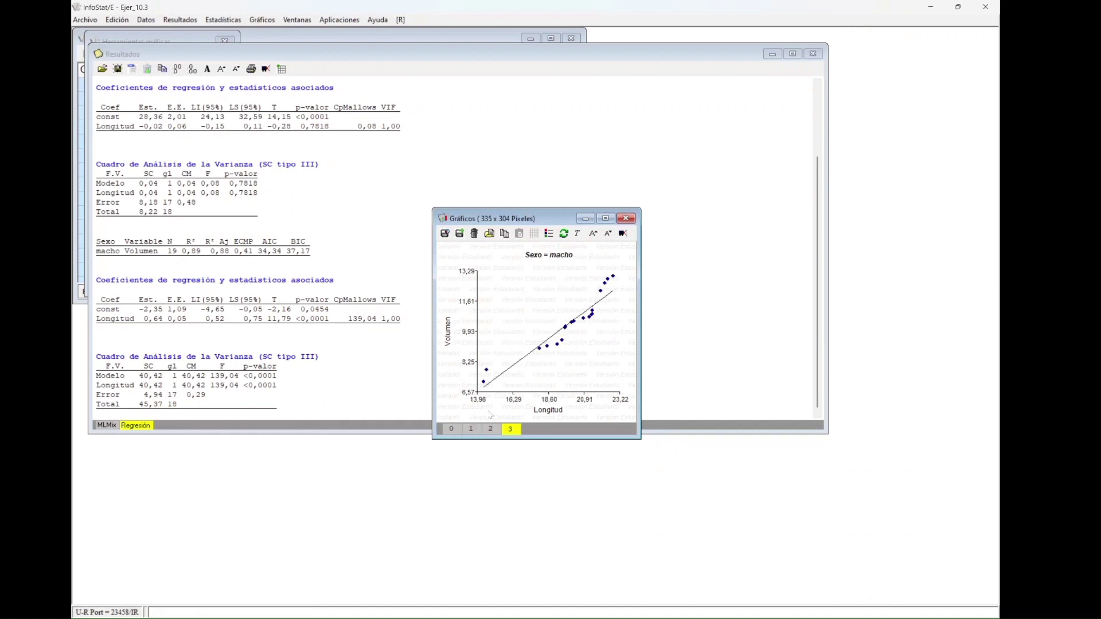
{"action": "left_click", "coordinate": [472, 430]}
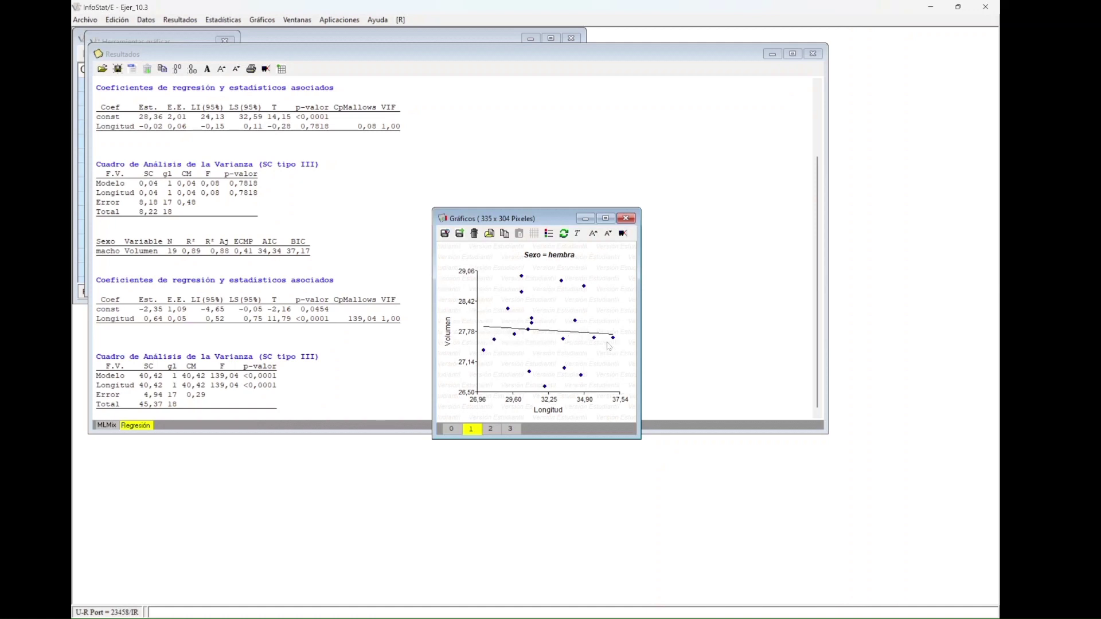
{"action": "left_click", "coordinate": [506, 431]}
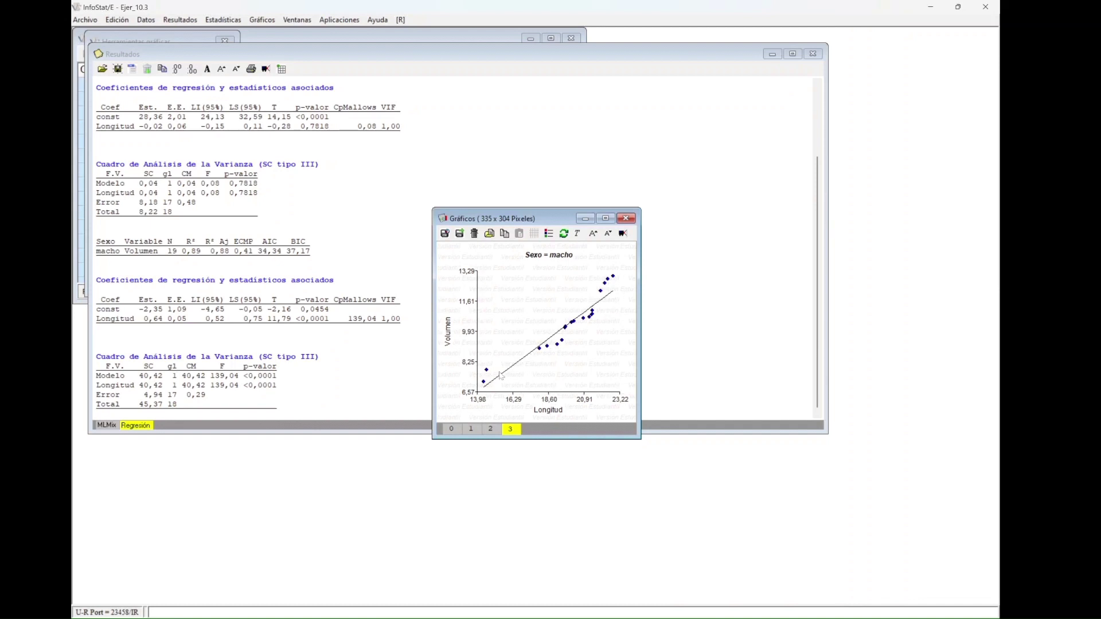
{"action": "left_click", "coordinate": [470, 429]}
{"action": "left_click", "coordinate": [511, 430]}
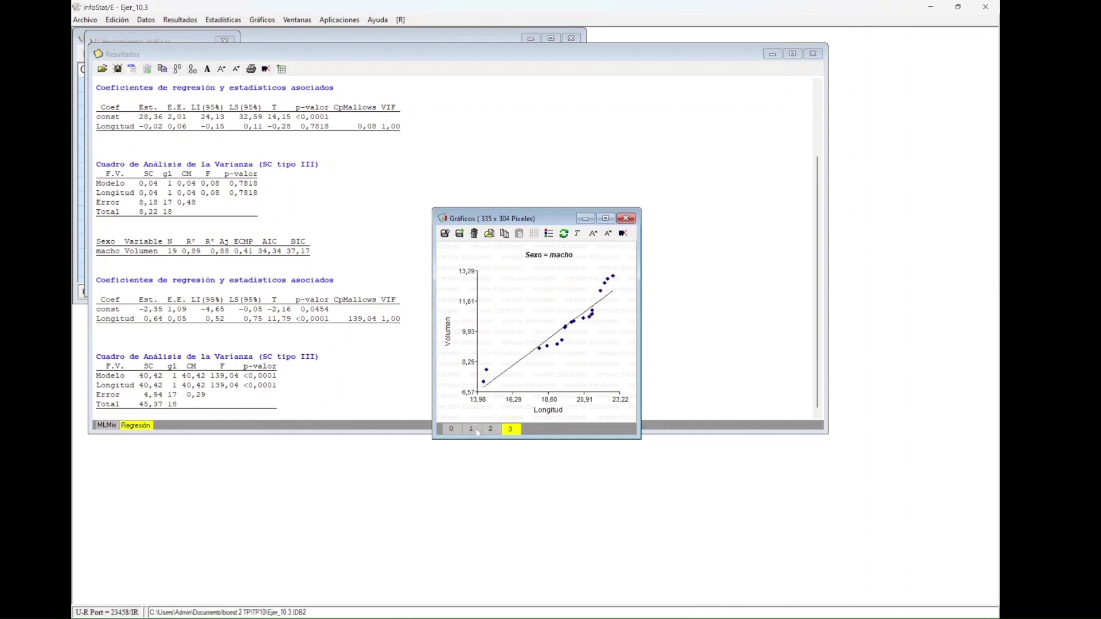
{"action": "left_click", "coordinate": [471, 429]}
{"action": "left_click", "coordinate": [510, 429]}
{"action": "left_click", "coordinate": [471, 429]}
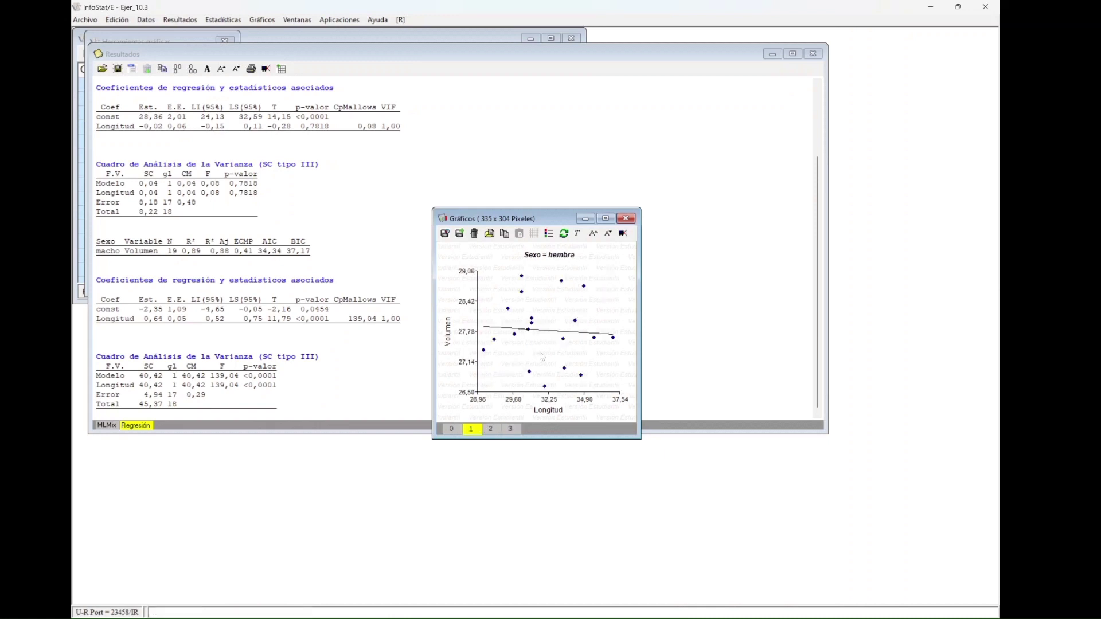
- Switch to Chrome and show the jspaint drawing of the NIVEL MACHOS and NIVEL HEMBRAS regression lines
{"action": "left_click", "coordinate": [148, 612]}
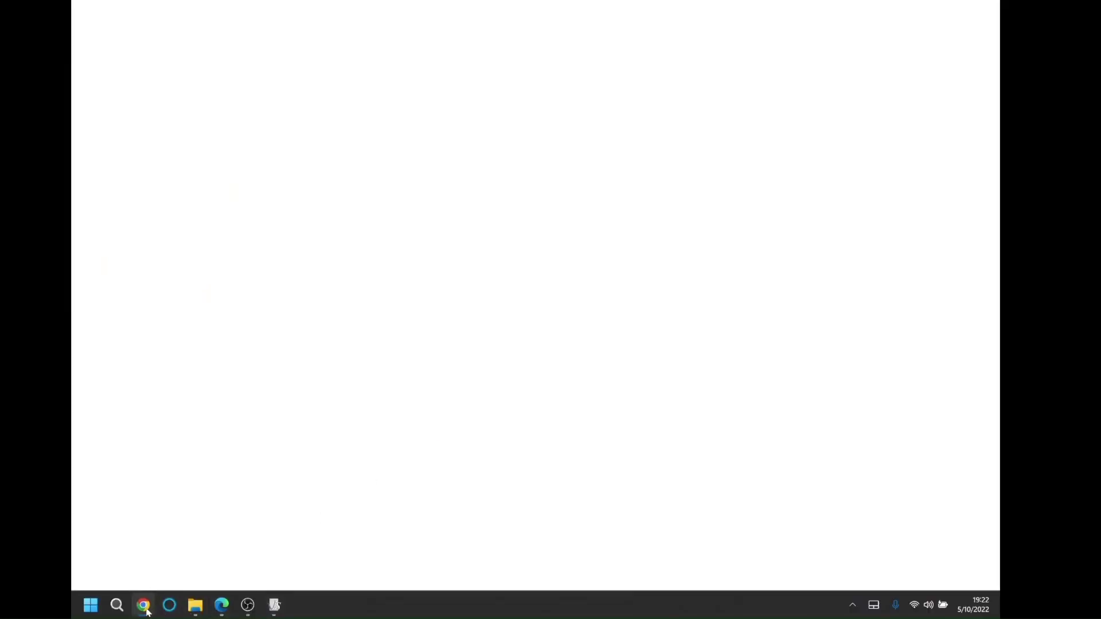
{"action": "left_click", "coordinate": [404, 13]}
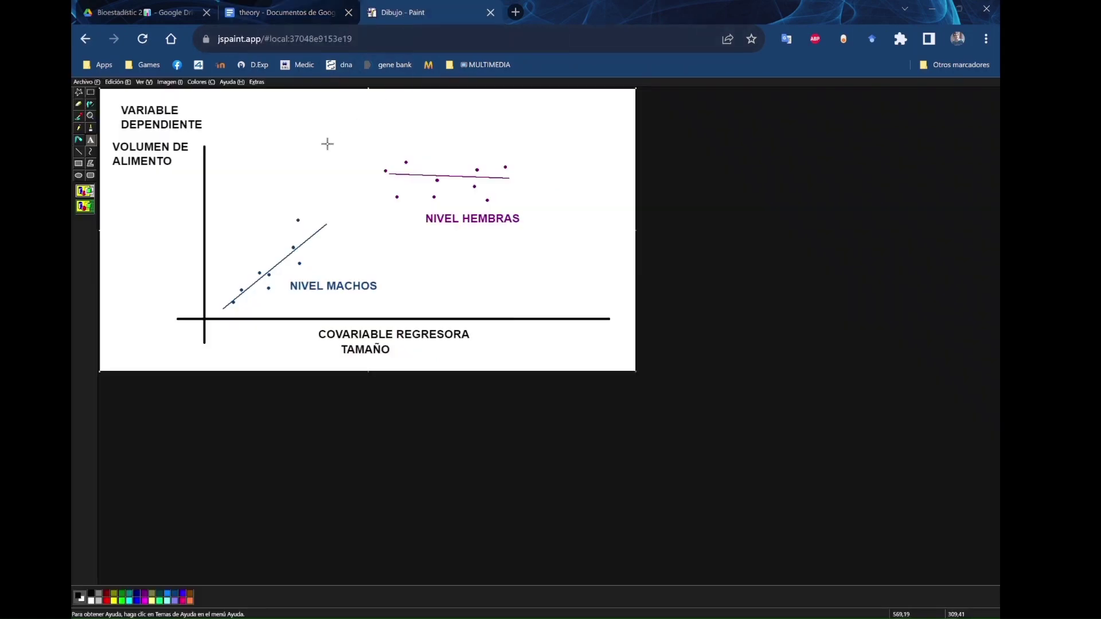